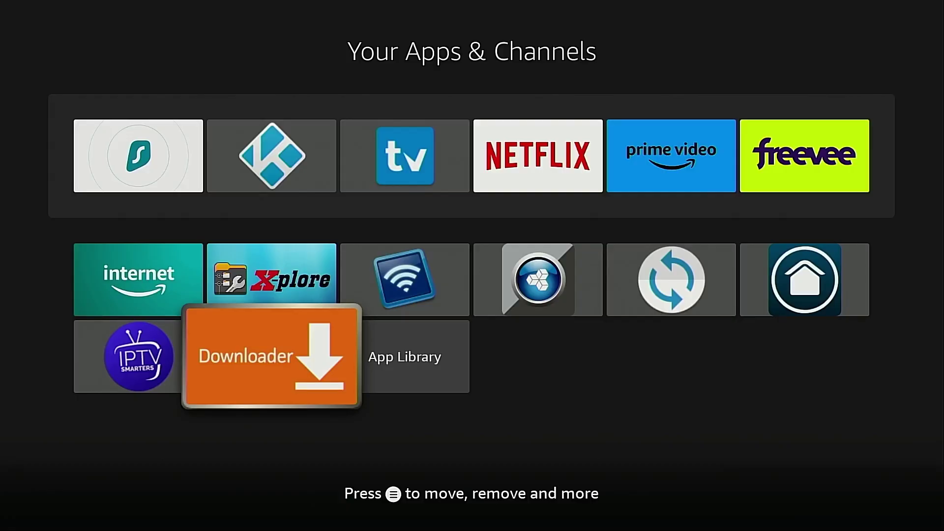
pyautogui.press('Up')
pyautogui.press('Up')
pyautogui.press('Up')
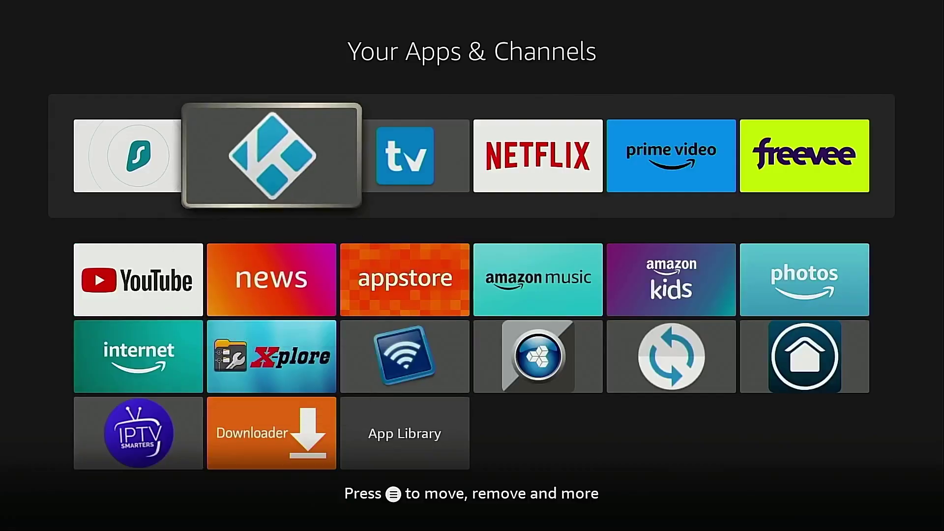
pyautogui.press('Down')
pyautogui.press('Down')
pyautogui.press('Down')
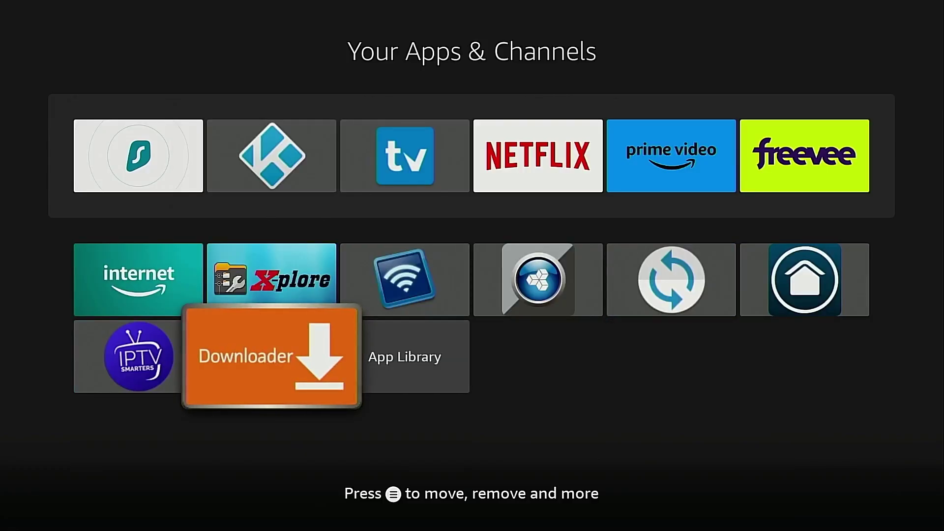
# Move the Downloader app to the second slot of the top row in Your Apps & Channels, between Surfshark and Kodi
pyautogui.press('Menu')
pyautogui.press('Return')
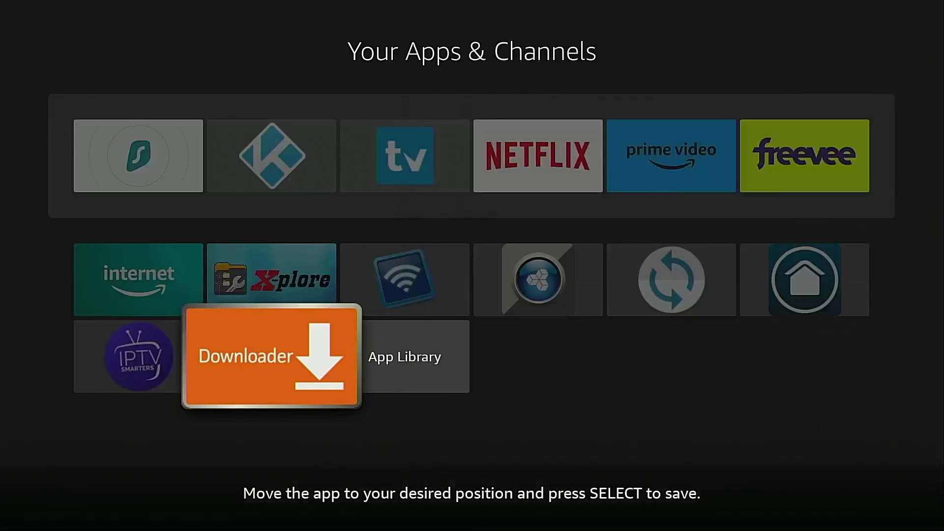
pyautogui.press('Up')
pyautogui.press('Up')
pyautogui.press('Up')
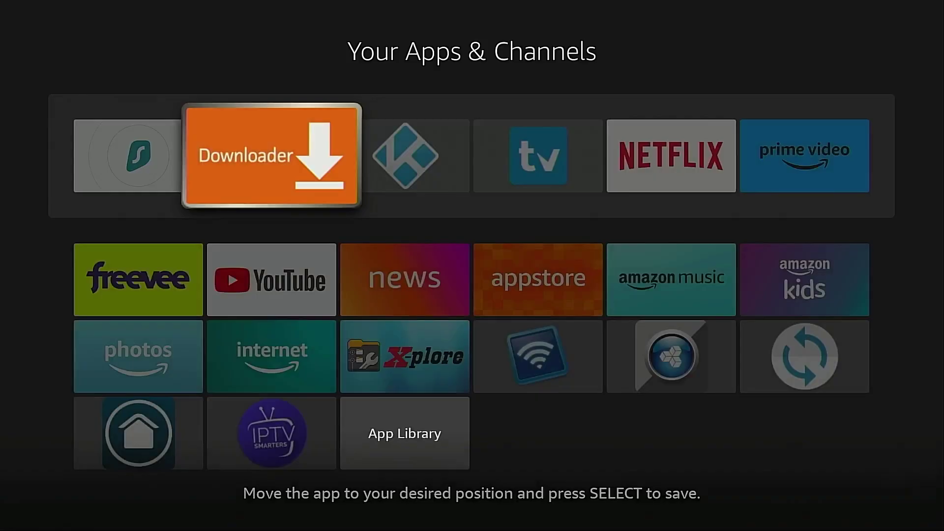
pyautogui.press('Return')
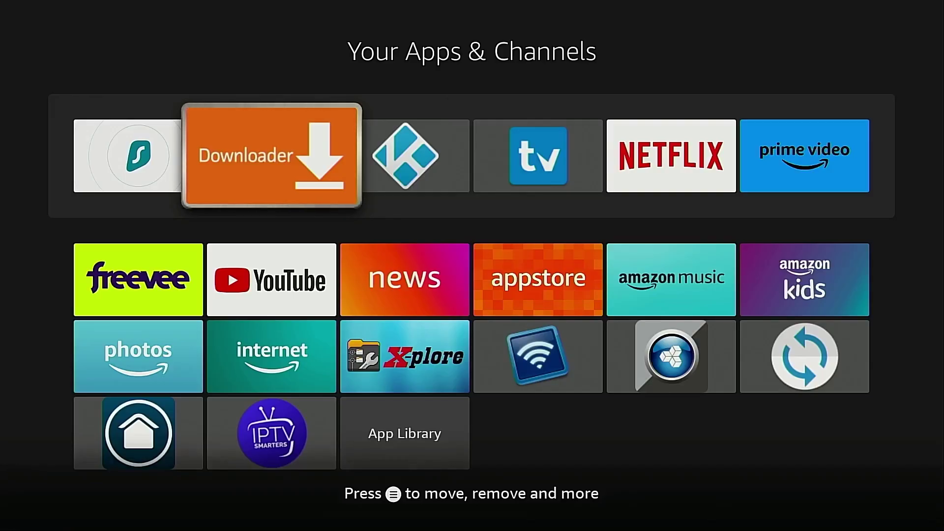
# Launch Downloader from the home screen, allowing access to photos, media and files, and dismiss its Quick Start Guide
pyautogui.press('Escape')
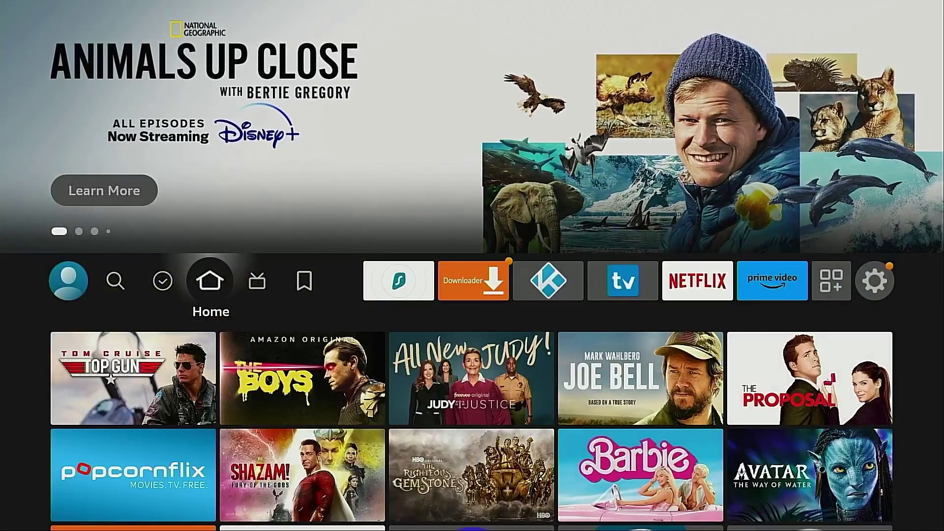
pyautogui.press('Right')
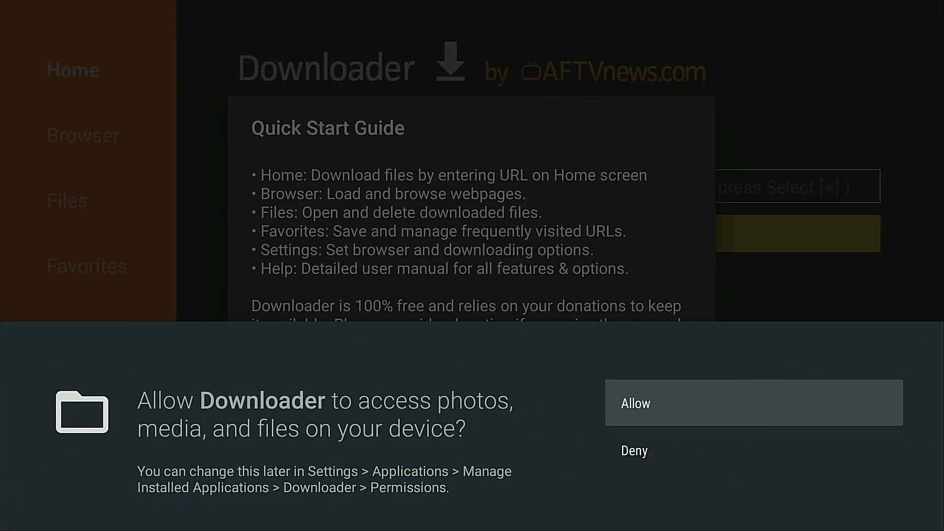
pyautogui.press('Return')
pyautogui.press('Return')
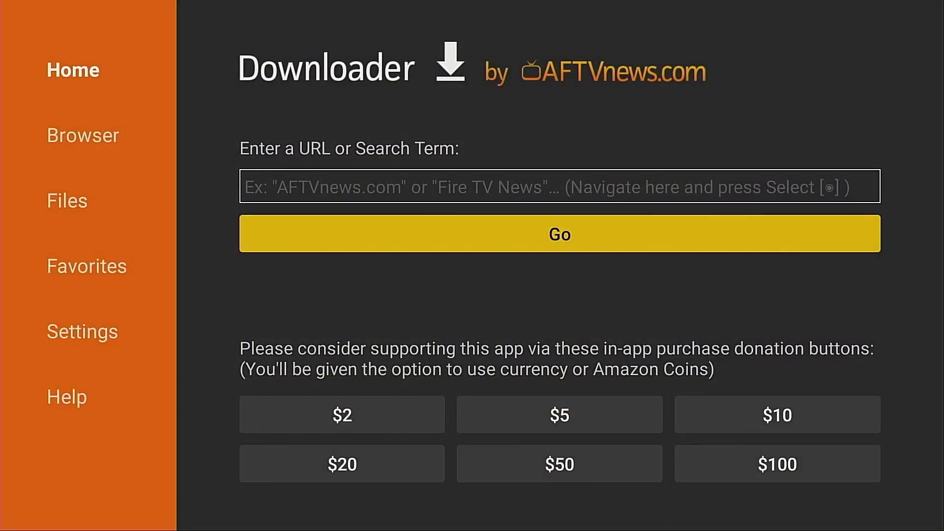
# Enter the code 250931 as the URL or search term in Downloader and load the page
pyautogui.click(559, 186)
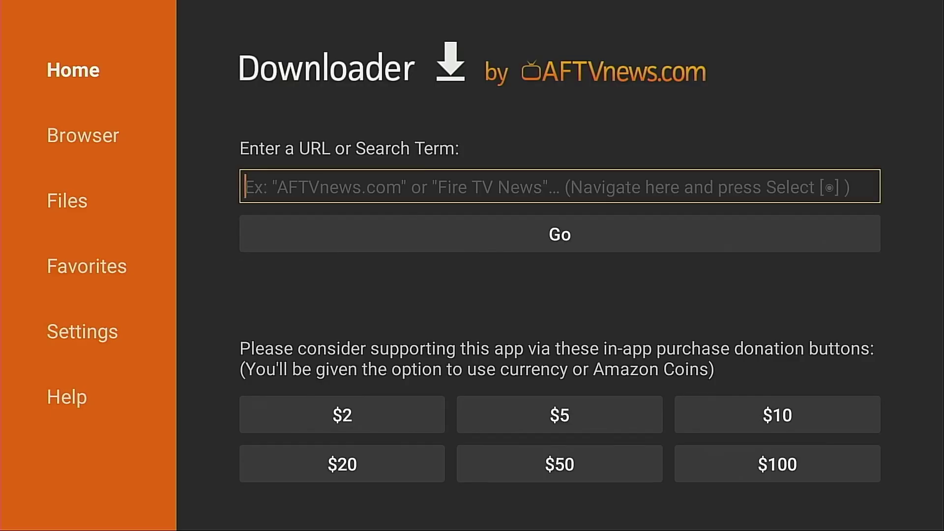
pyautogui.press('Return')
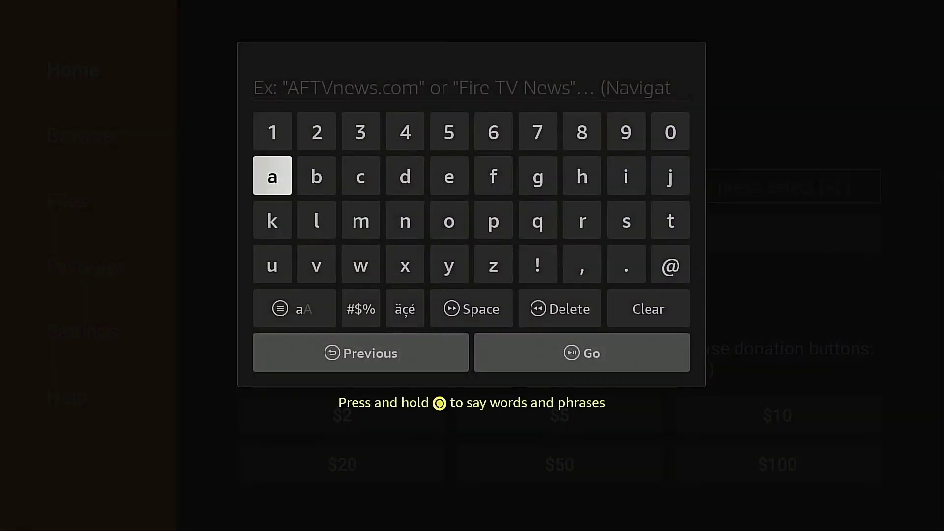
pyautogui.press('Up')
pyautogui.press('Right')
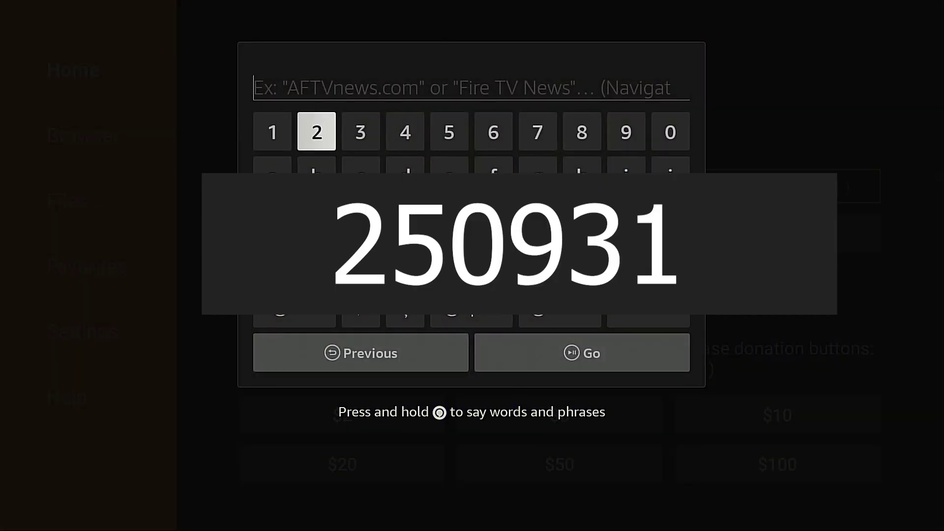
pyautogui.press('Return')
pyautogui.press('Right')
pyautogui.press('Right')
pyautogui.press('Right')
pyautogui.press('Return')
pyautogui.press('Right')
pyautogui.press('Right')
pyautogui.press('Right')
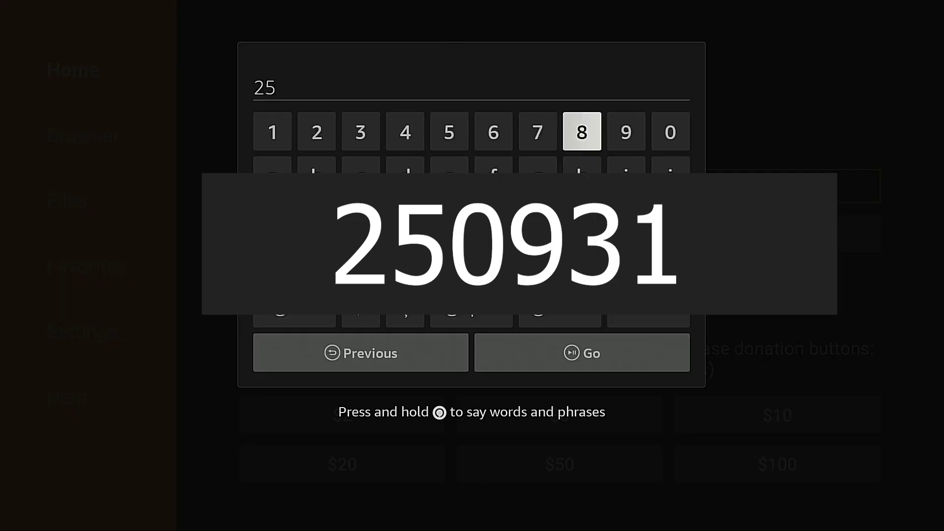
pyautogui.press('Right')
pyautogui.press('Right')
pyautogui.press('Return')
pyautogui.press('Left')
pyautogui.press('Return')
pyautogui.press('Right')
pyautogui.press('Right')
pyautogui.press('Right')
pyautogui.press('Right')
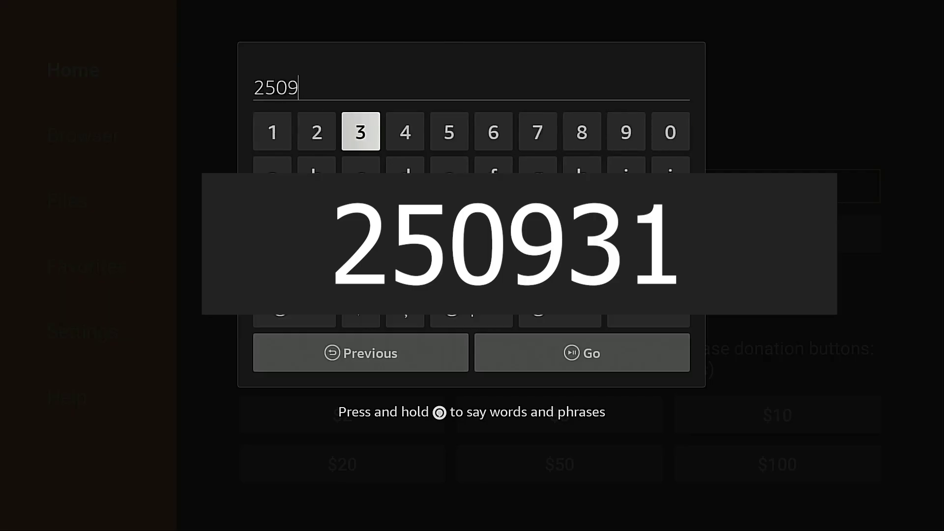
pyautogui.press('Return')
pyautogui.press('Left')
pyautogui.press('Left')
pyautogui.press('Return')
pyautogui.press('Down')
pyautogui.press('Down')
pyautogui.press('Down')
pyautogui.press('Down')
pyautogui.press('Down')
pyautogui.press('Right')
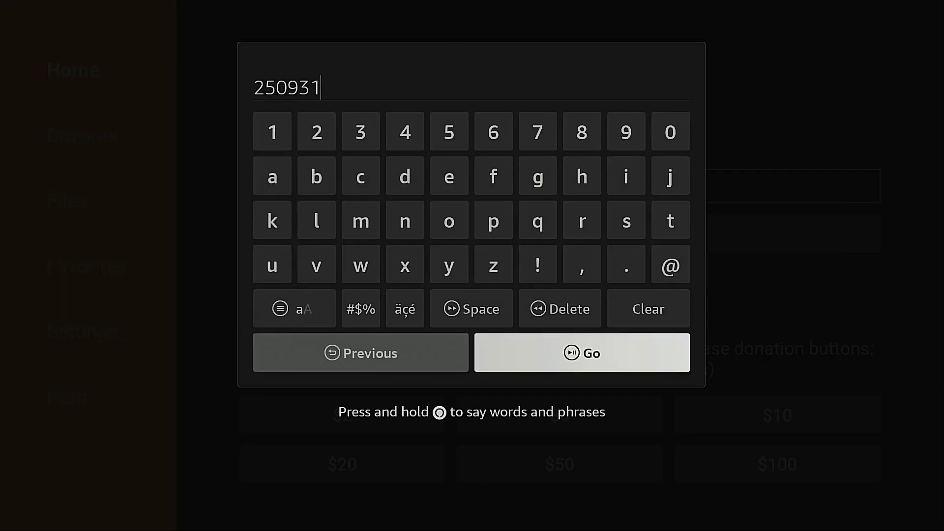
pyautogui.press('Return')
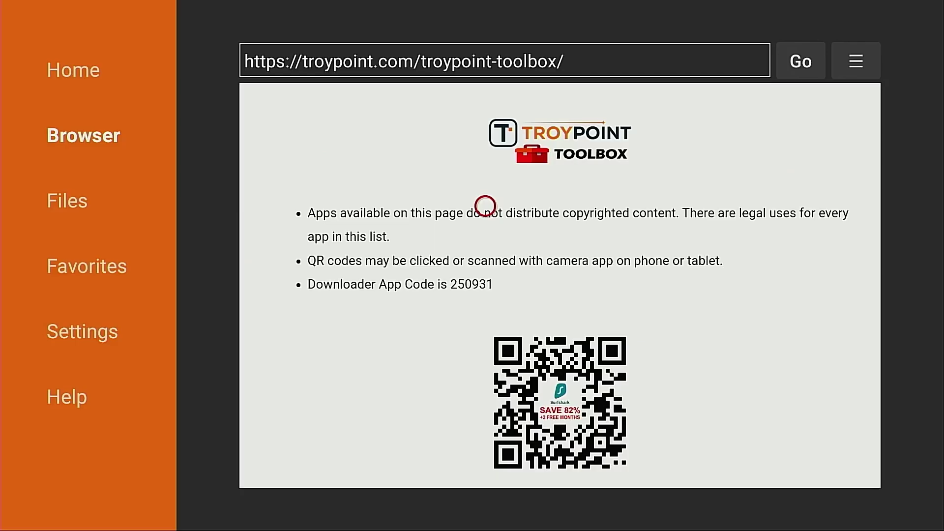
# Save the current page to the browser favorites under the name TROYPOINT Toolbox
pyautogui.press('Menu')
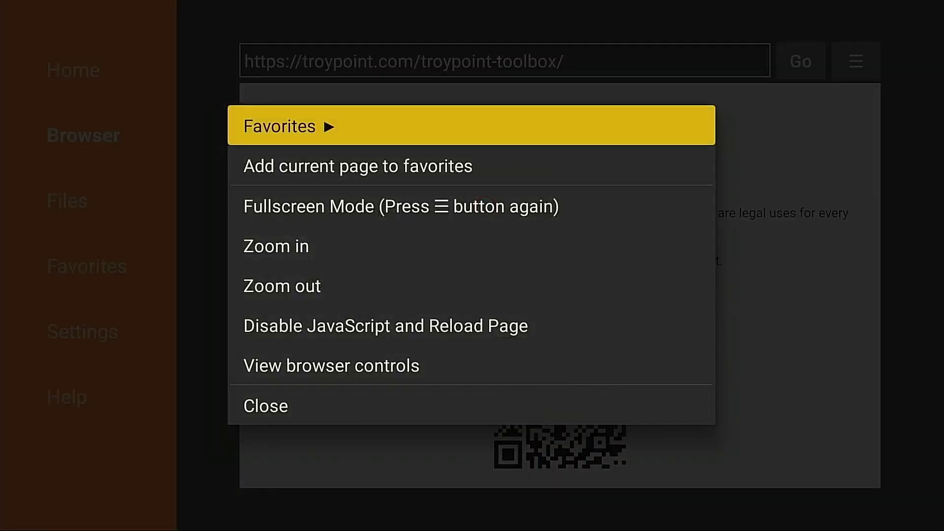
pyautogui.press('Down')
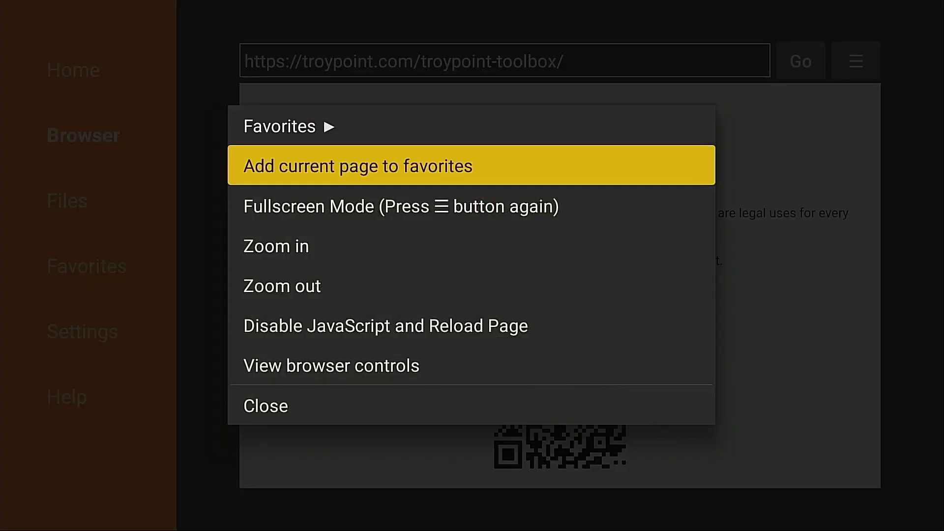
pyautogui.press('Return')
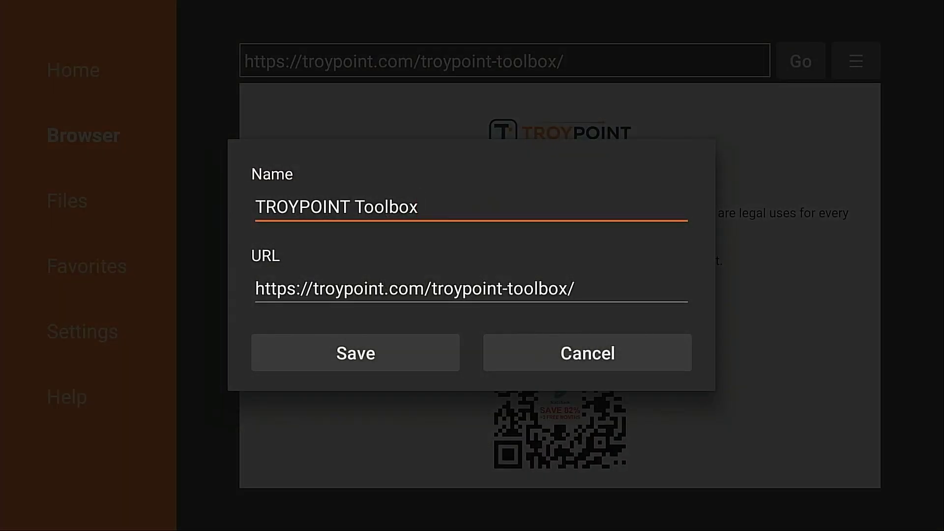
pyautogui.press('Down')
pyautogui.press('Down')
pyautogui.press('Left')
pyautogui.press('Return')
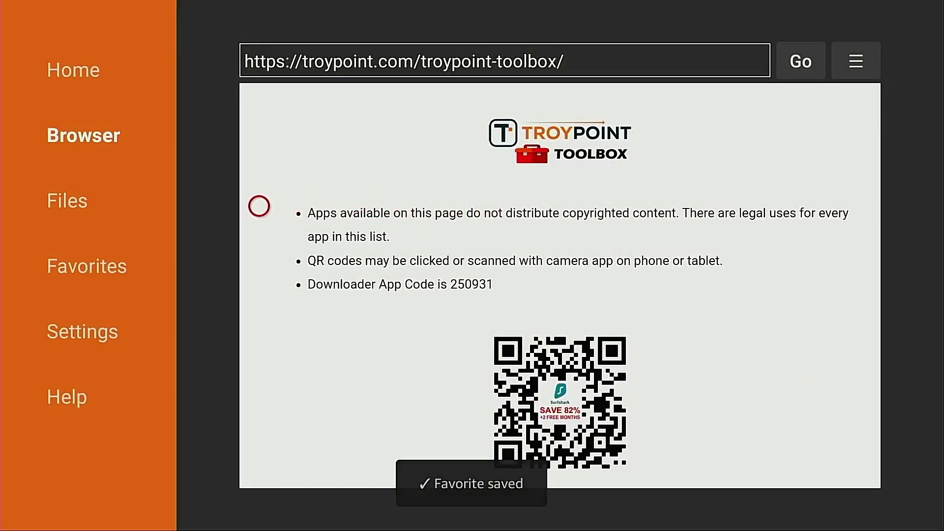
# Load the TROYPOINT Toolbox page from Downloader's saved favorites
pyautogui.press('Left')
pyautogui.press('Down')
pyautogui.press('Down')
pyautogui.press('Down')
pyautogui.press('Down')
pyautogui.press('Up')
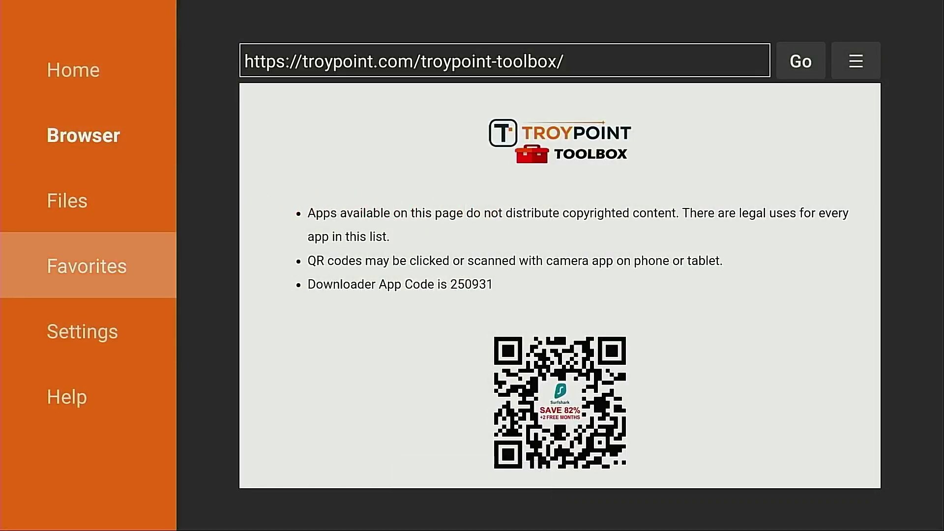
pyautogui.press('Return')
pyautogui.press('Right')
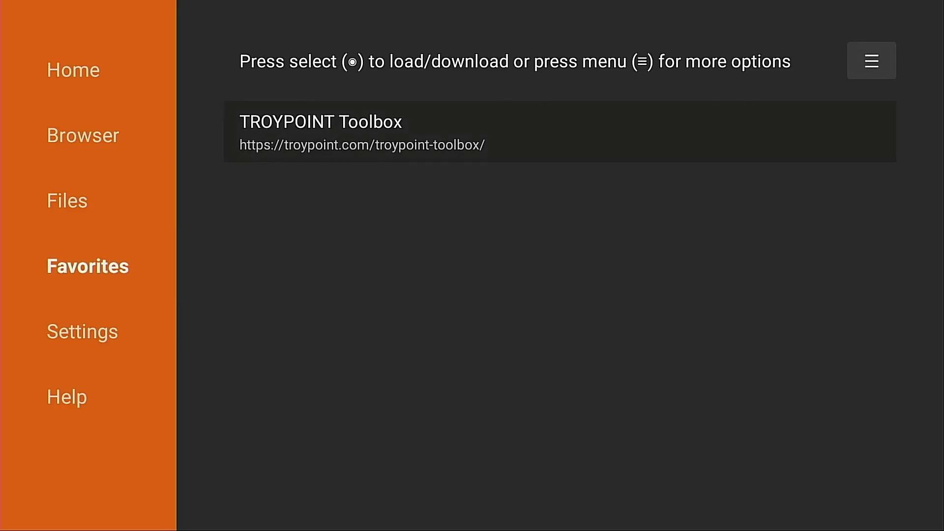
pyautogui.press('Return')
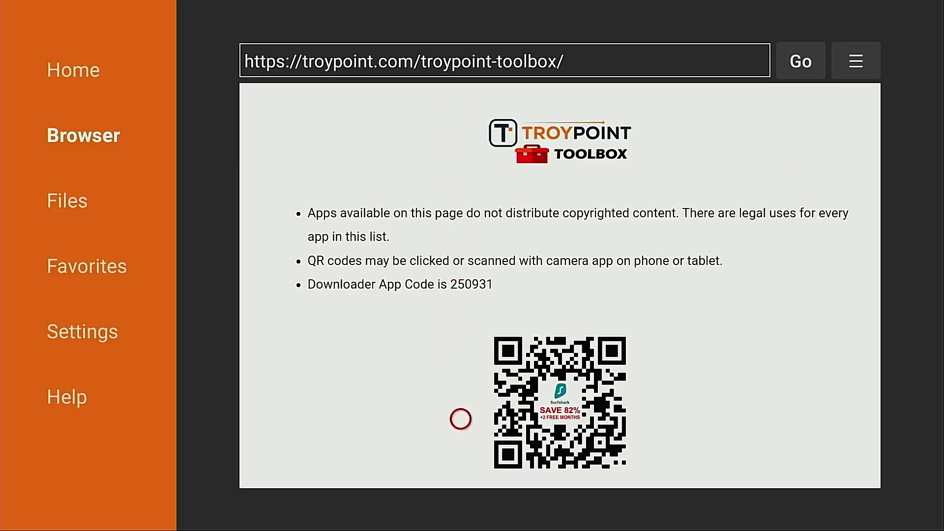
# Download VirusTotal V2.5 from the TROYPOINT Toolbox page and install it, finishing without launching the app
pyautogui.scroll(-10, 459, 417)
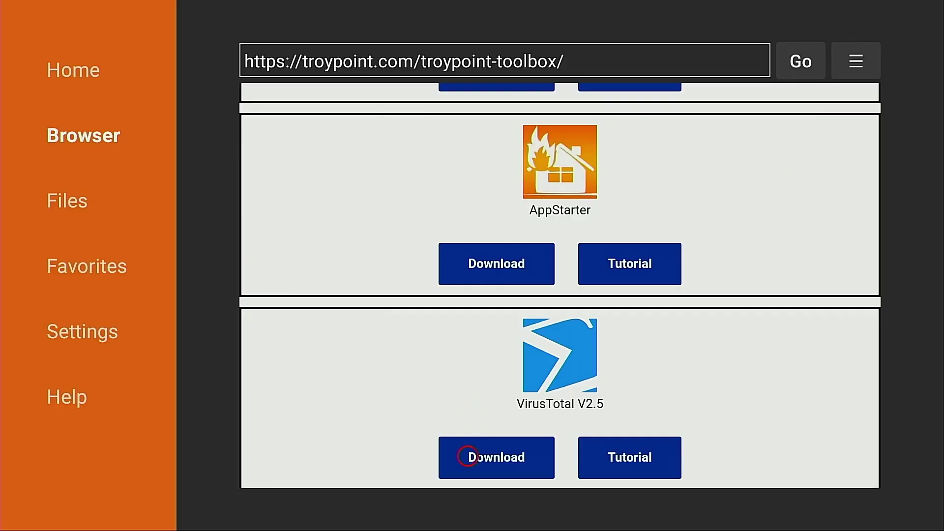
pyautogui.click(467, 456)
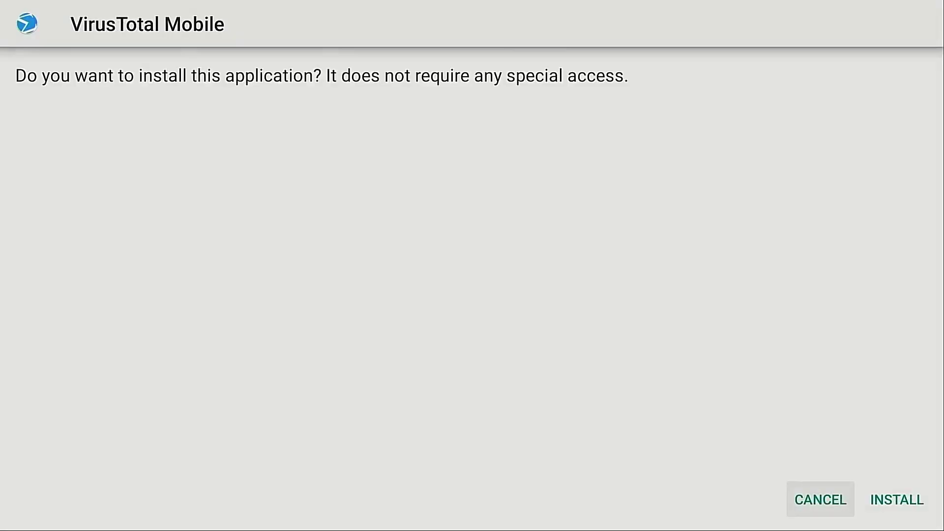
pyautogui.press('Right')
pyautogui.press('Return')
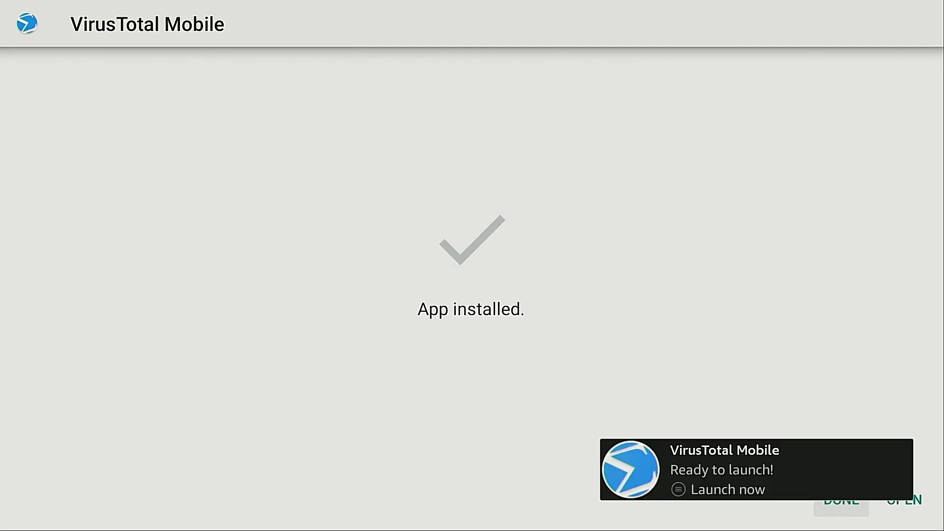
pyautogui.press('Return')
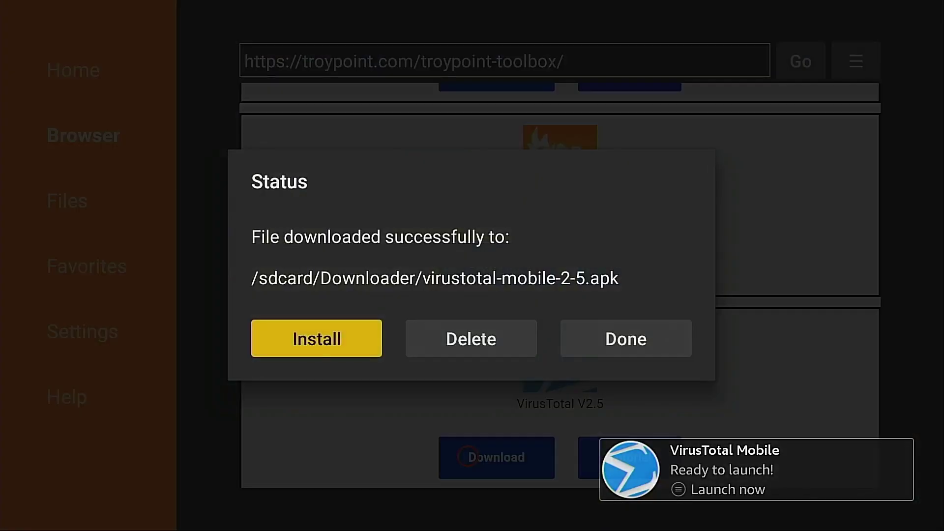
# Delete the downloaded installer file virustotal-mobile-2-5.apk from the device
pyautogui.press('Right')
pyautogui.press('Return')
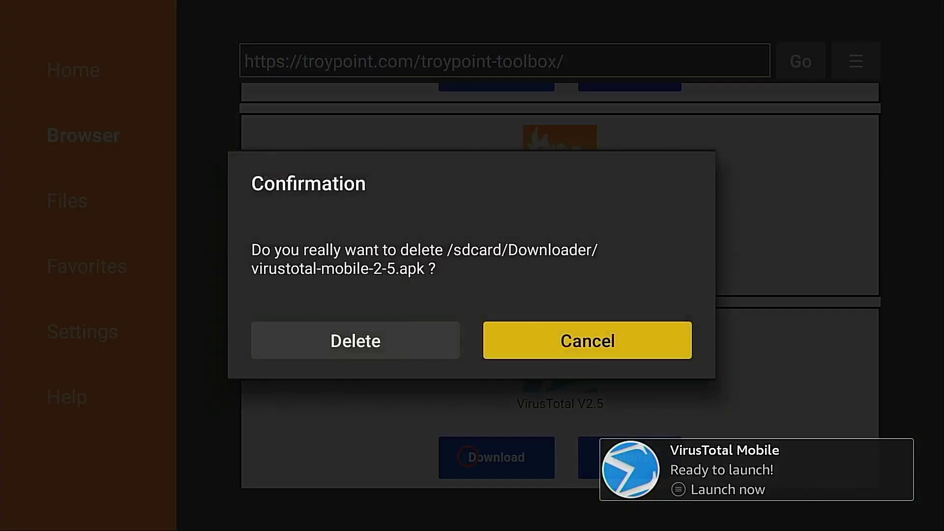
pyautogui.press('Left')
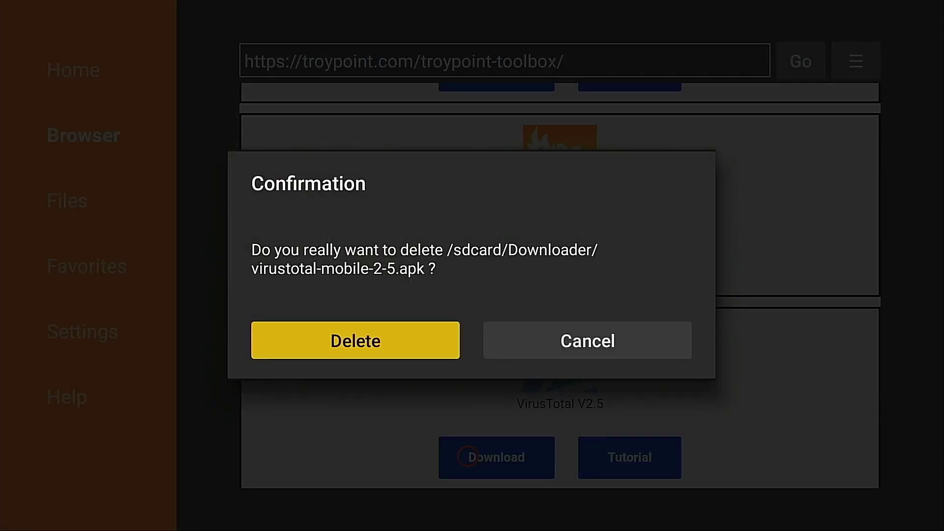
pyautogui.press('Return')
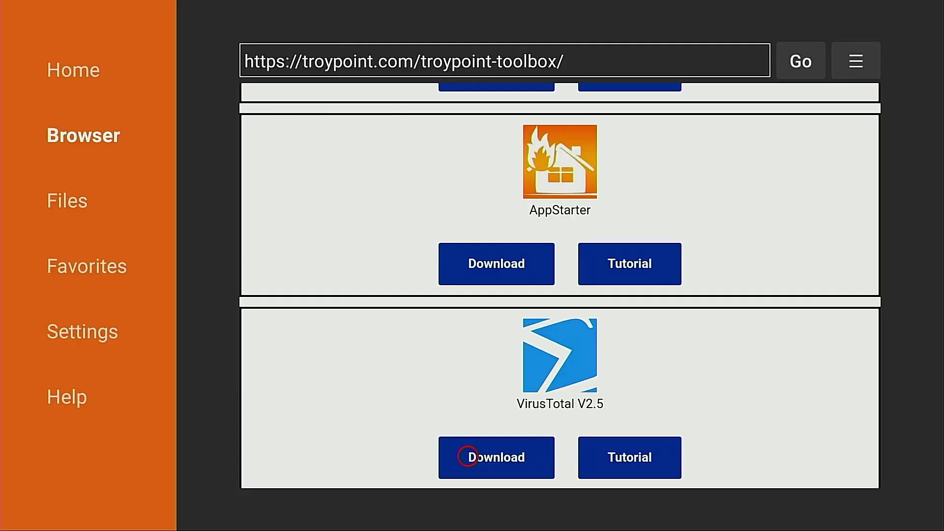
# Return to the Fire TV home screen and open the full Your Apps & Channels list
pyautogui.press('Home')
pyautogui.press('Right')
pyautogui.press('Right')
pyautogui.press('Right')
pyautogui.press('Right')
pyautogui.press('Right')
pyautogui.press('Right')
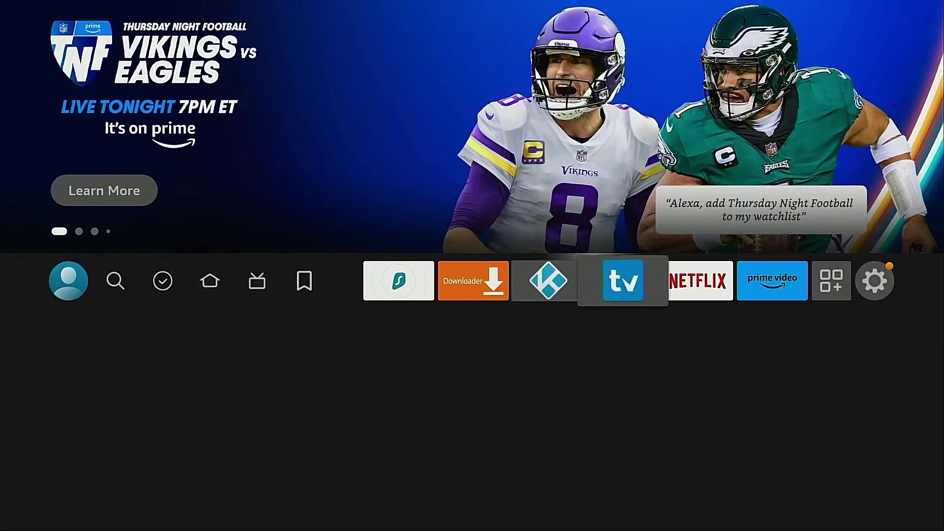
pyautogui.press('Right')
pyautogui.press('Right')
pyautogui.press('Right')
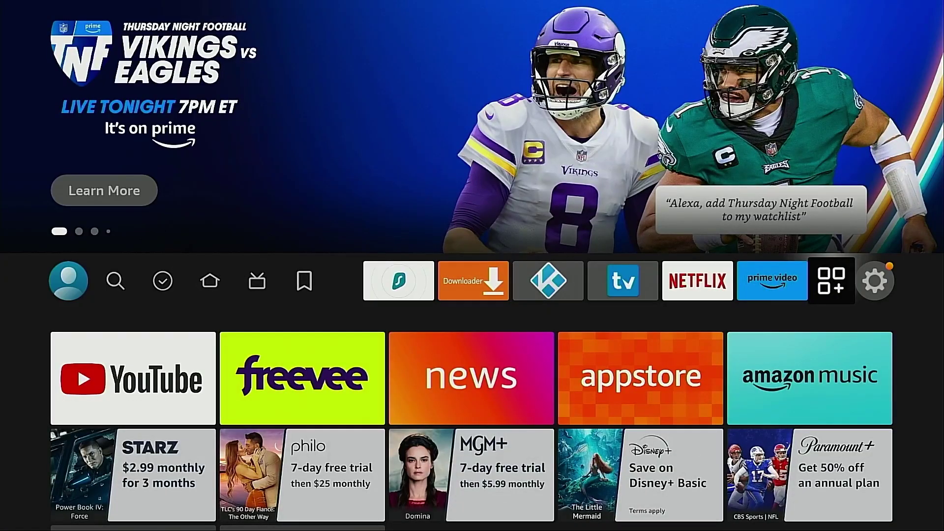
pyautogui.press('Return')
# Launch the VirusTotal app from the apps list and scan the installed apps
pyautogui.press('Down')
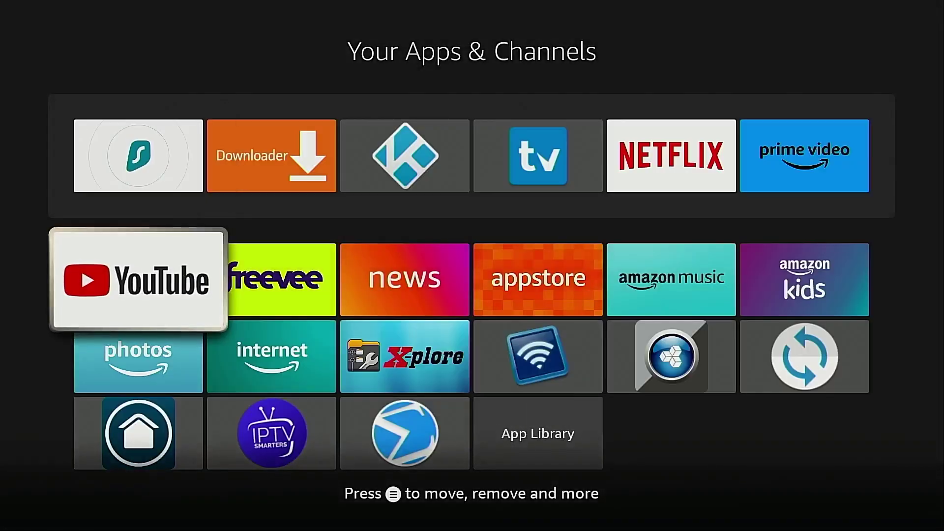
pyautogui.press('Down')
pyautogui.press('Down')
pyautogui.press('Right')
pyautogui.press('Right')
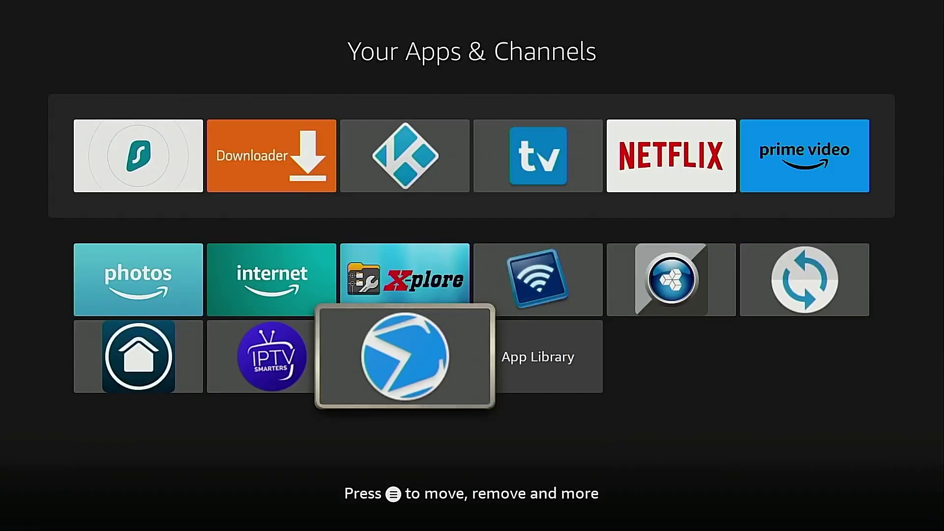
pyautogui.press('Return')
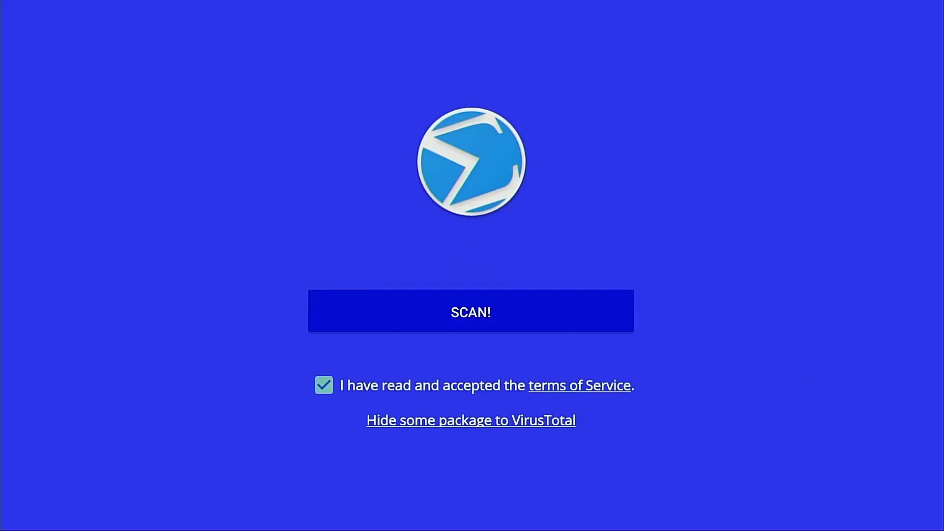
pyautogui.press('Return')
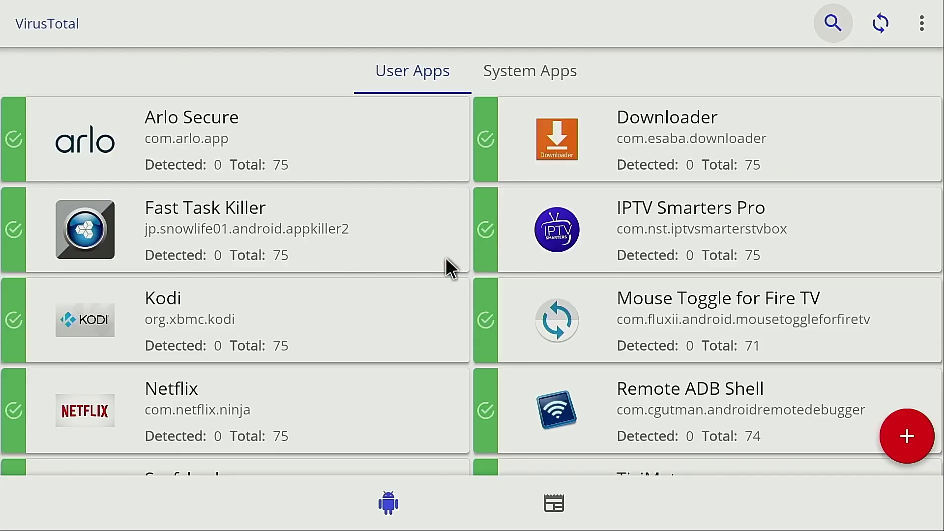
# Review the user apps' scan results, open TiviMate's report to read its details, and return to the list
pyautogui.scroll(-2, 446, 260)
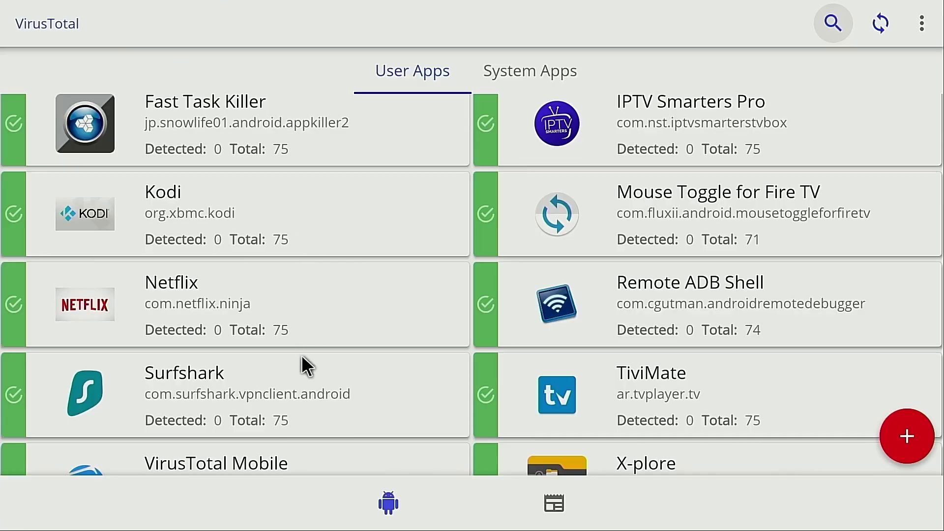
pyautogui.click(512, 357)
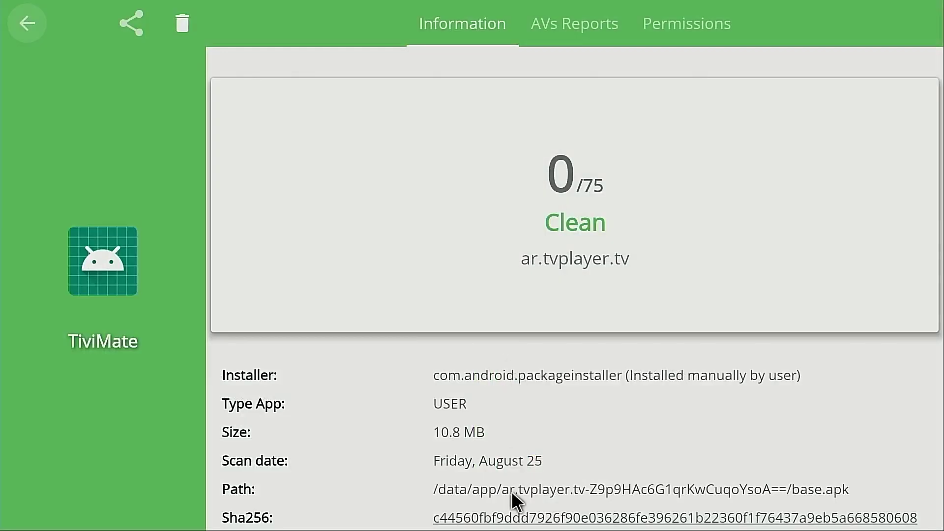
pyautogui.scroll(-1, 511, 490)
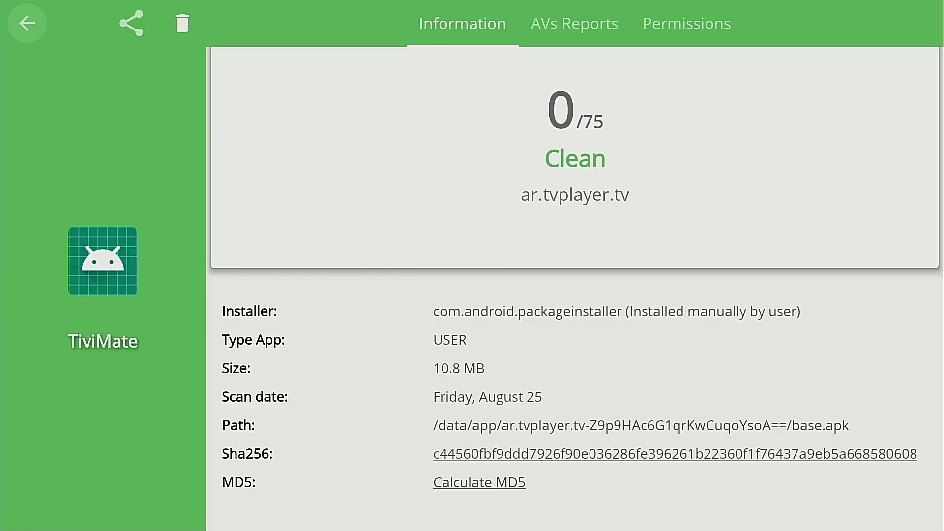
pyautogui.press('Escape')
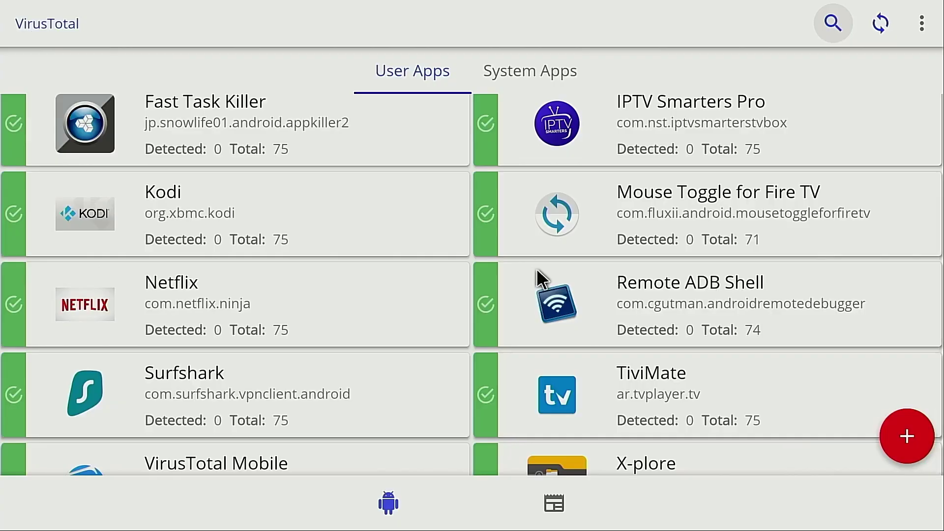
# Show the system apps and examine their detection results, from ACAFireTVAndroidClient down to the com.amazon.tv entries
pyautogui.click(546, 86)
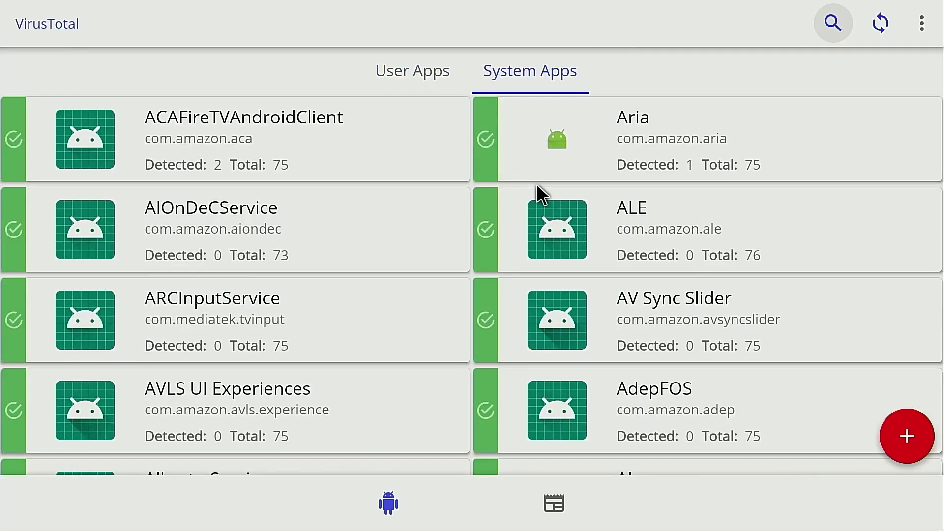
pyautogui.scroll(-5, 537, 187)
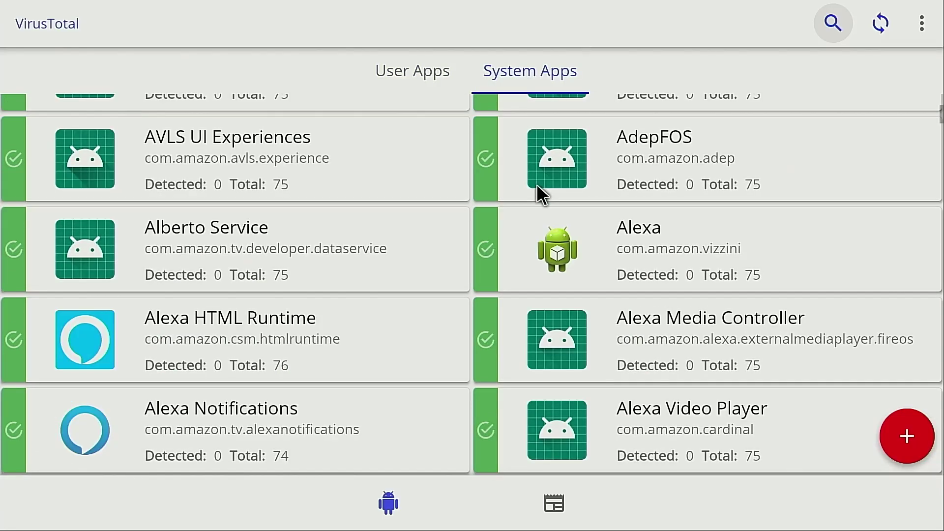
pyautogui.scroll(-7, 537, 186)
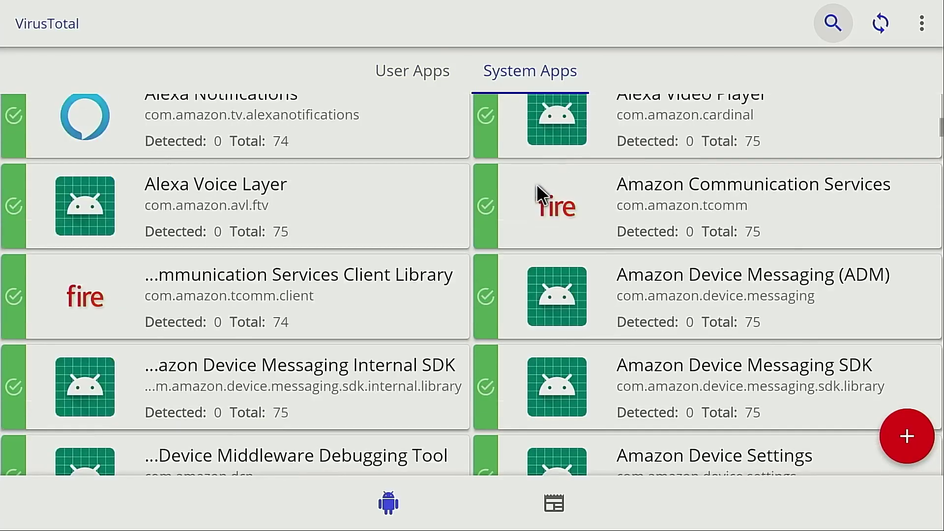
pyautogui.scroll(-11, 535, 185)
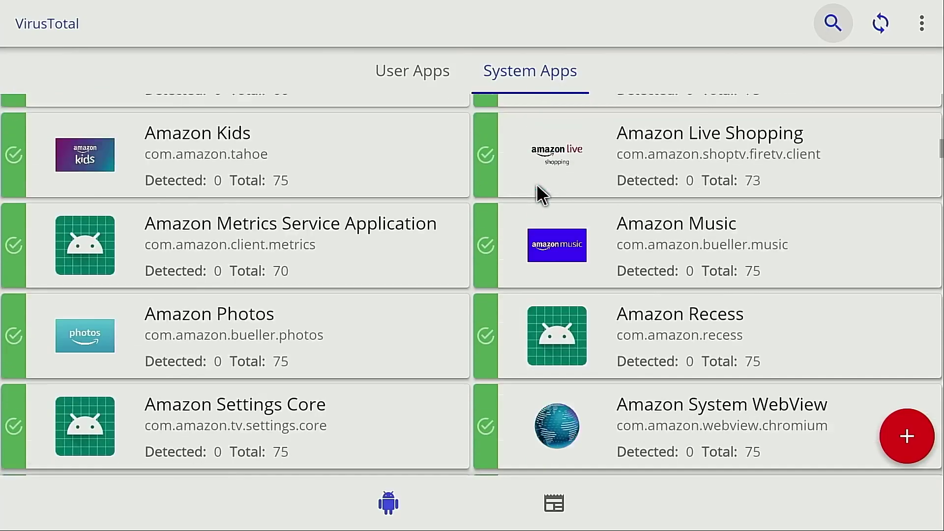
pyautogui.scroll(-15, 535, 185)
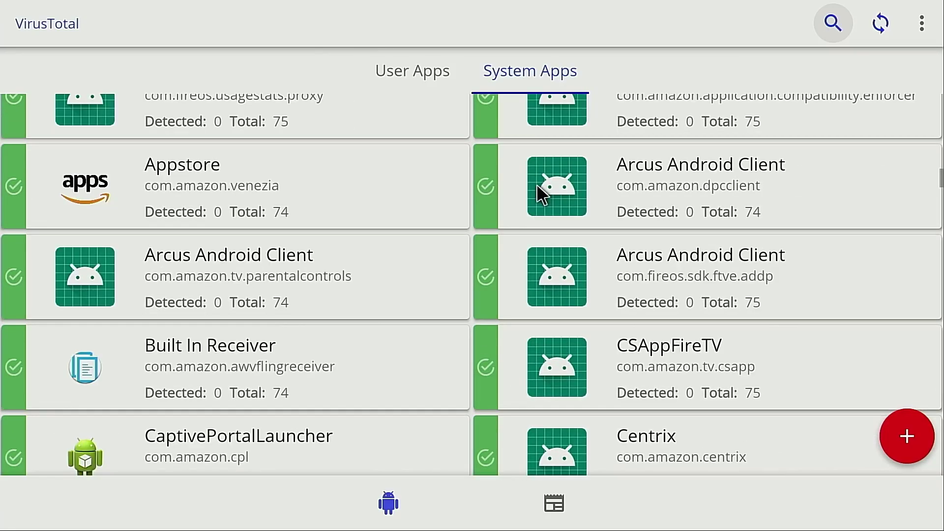
pyautogui.scroll(-20, 535, 184)
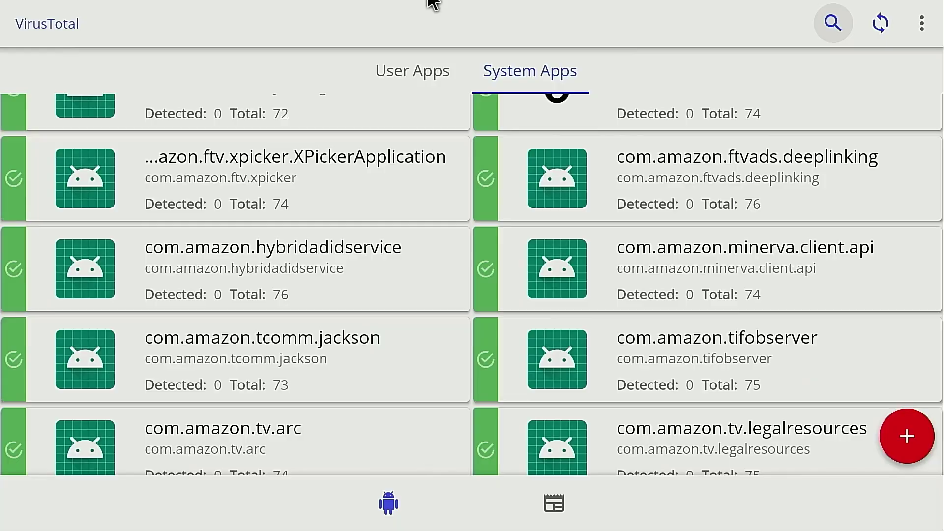
# Open the VirusTotal settings and review the General, Notifications and Translations sections
pyautogui.click(921, 24)
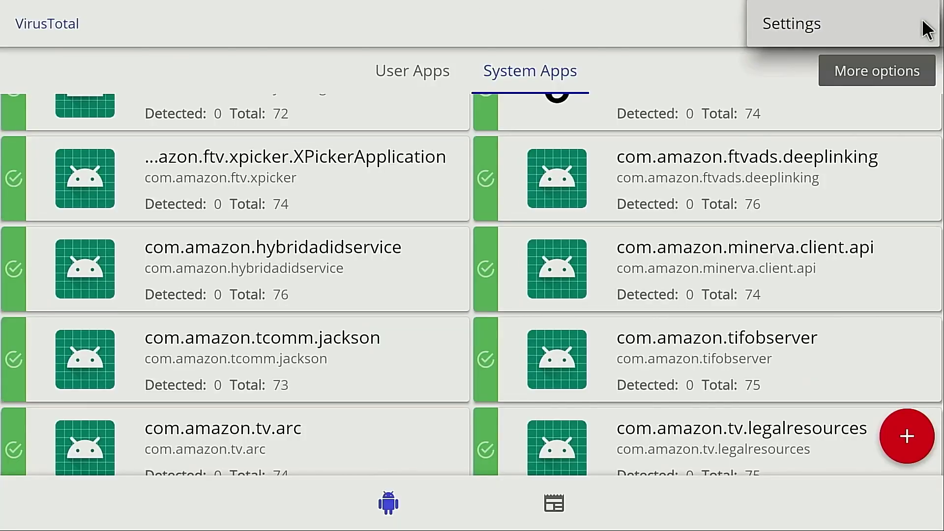
pyautogui.click(844, 21)
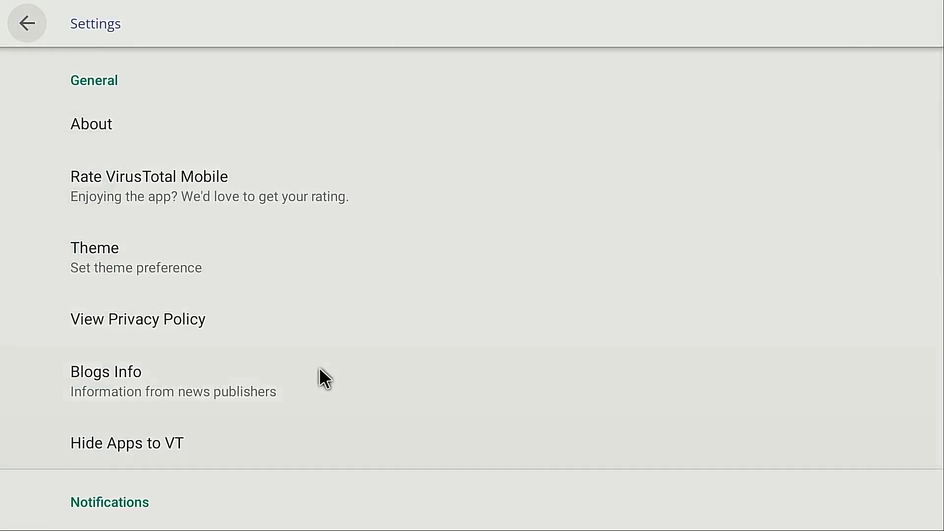
pyautogui.scroll(-4, 319, 369)
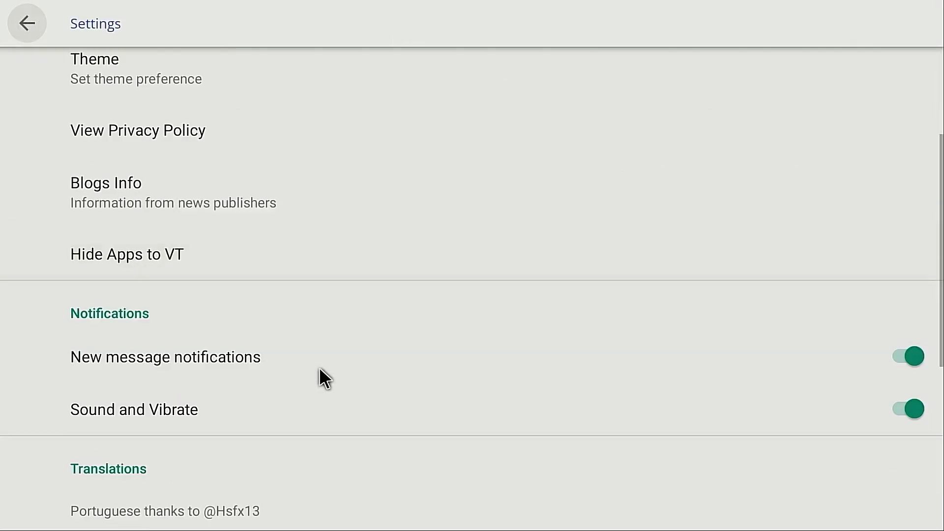
pyautogui.scroll(-3, 320, 378)
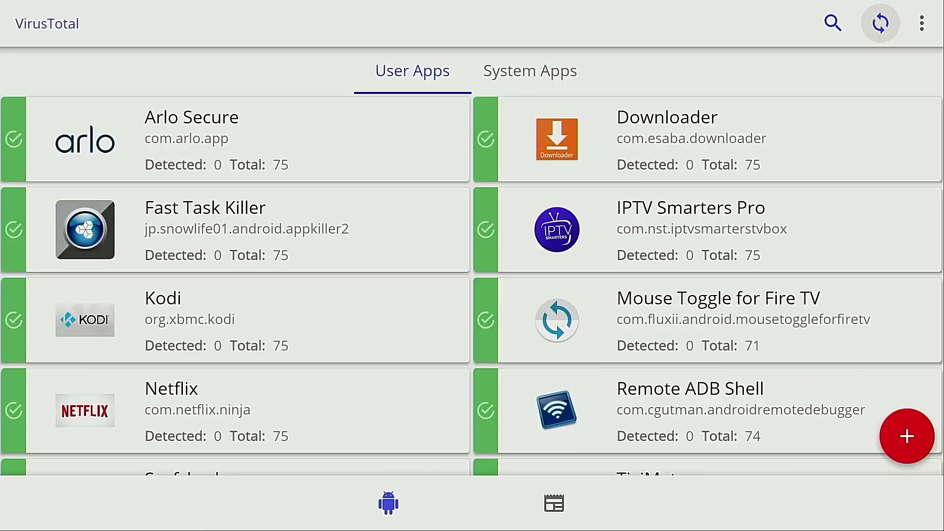
# Exit VirusTotal to Your Apps & Channels and launch it again from there
pyautogui.press('Escape')
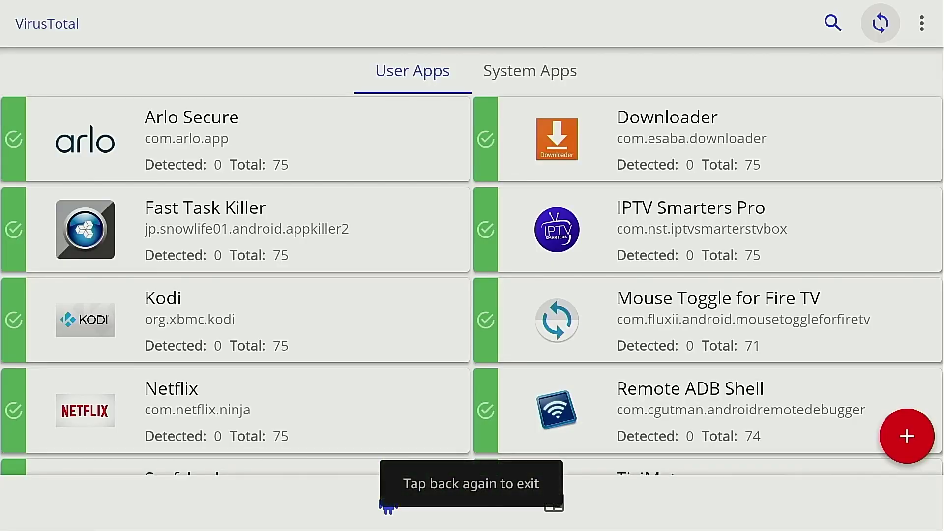
pyautogui.press('Escape')
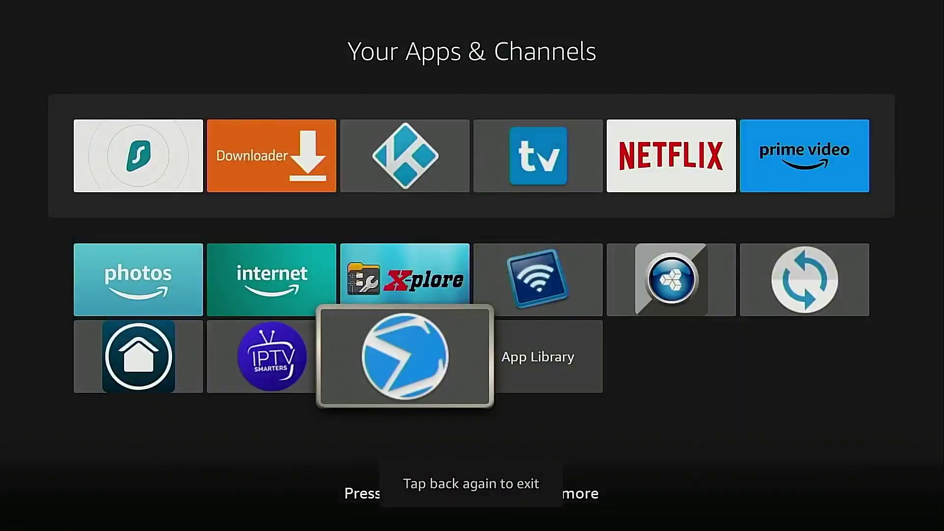
pyautogui.press('Return')
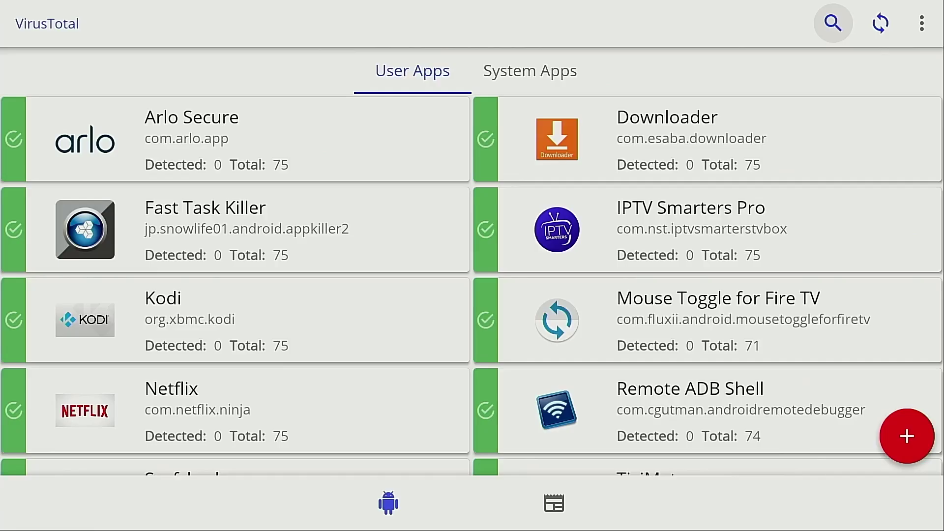
# Refresh the app results in VirusTotal and start a new scan of the installed apps
pyautogui.press('Right')
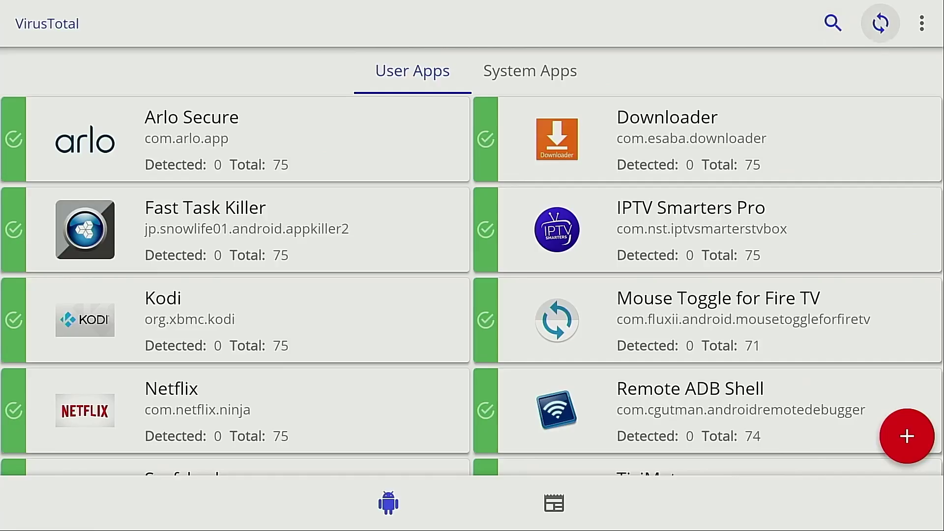
pyautogui.press('Return')
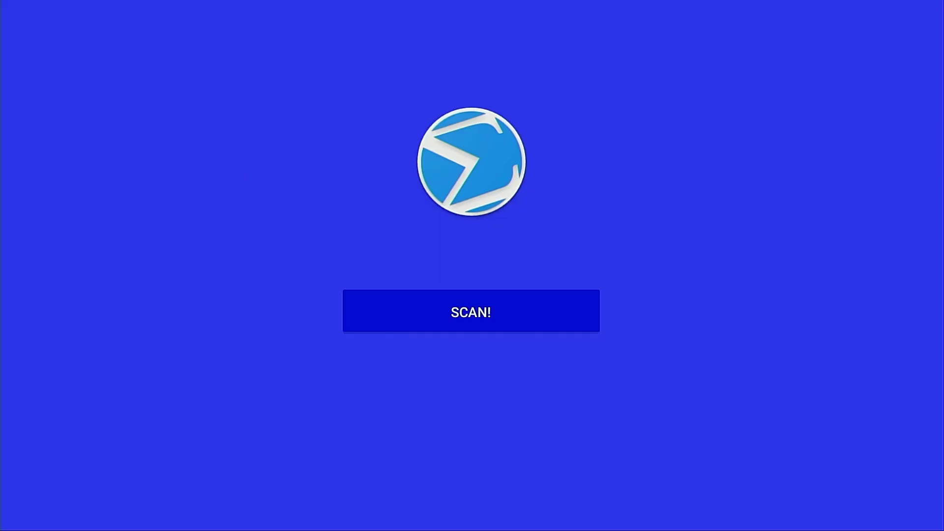
pyautogui.press('Return')
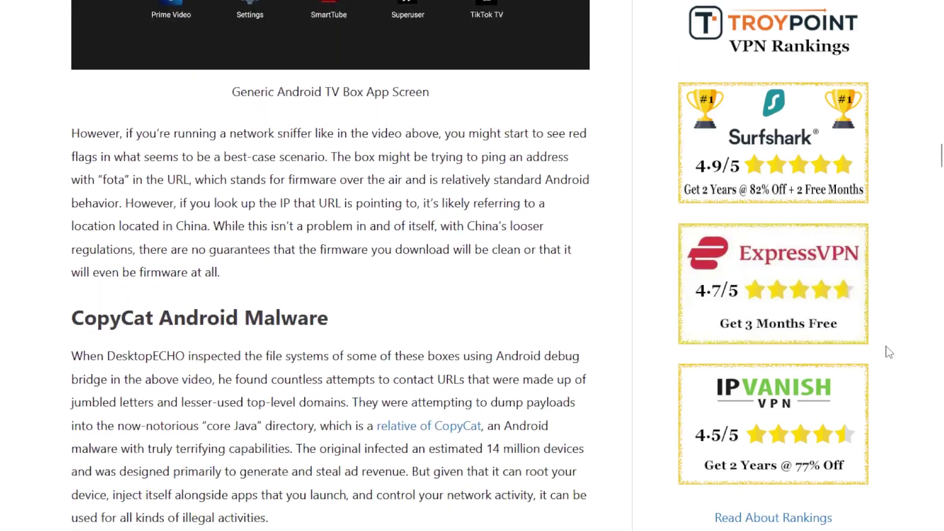
# Switch to the TROYPOINT article on generic Android TV boxes and read from the CopyCat Android Malware section through the Surfshark CleanWeb advice
pyautogui.scroll(-4, 889, 352)
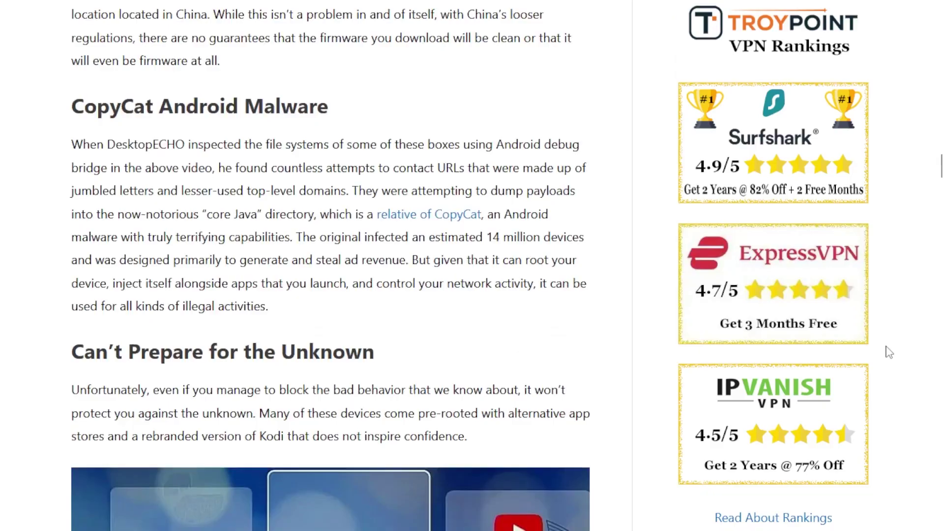
pyautogui.scroll(-8, 889, 352)
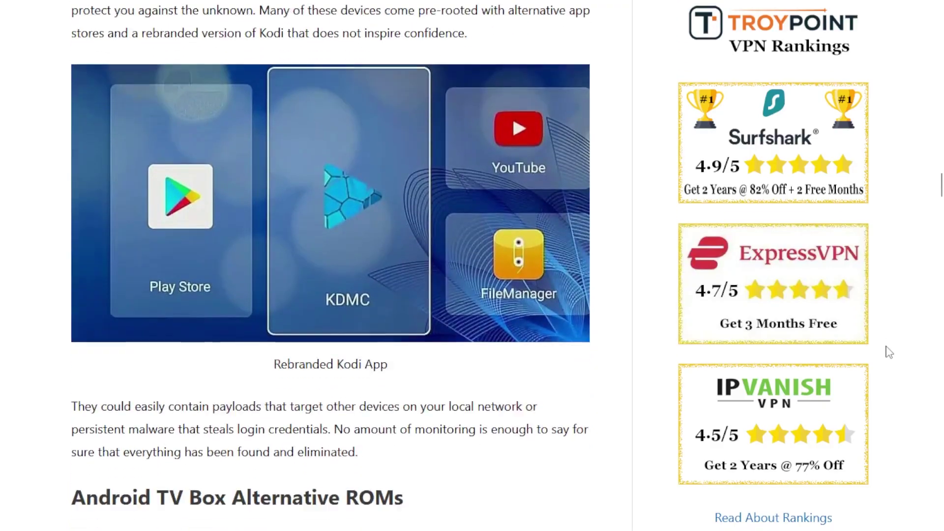
pyautogui.scroll(-7, 889, 352)
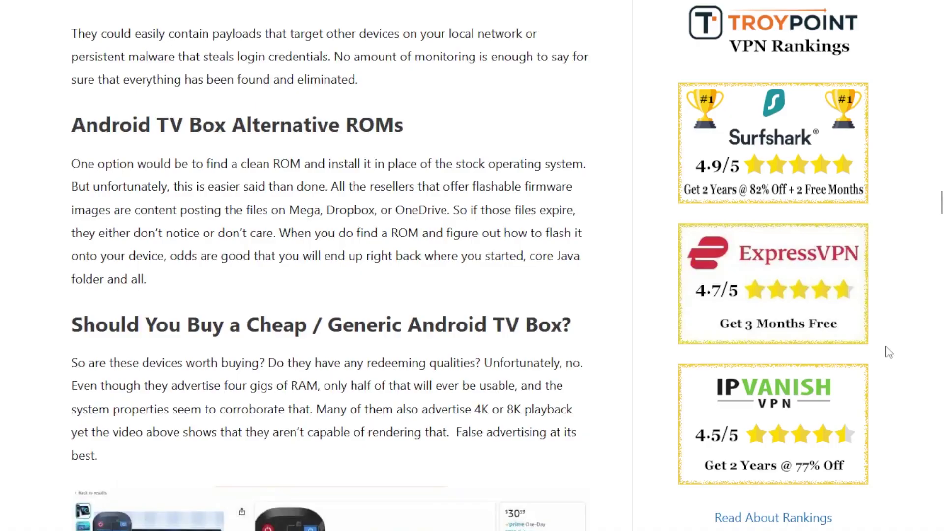
pyautogui.scroll(-4, 889, 351)
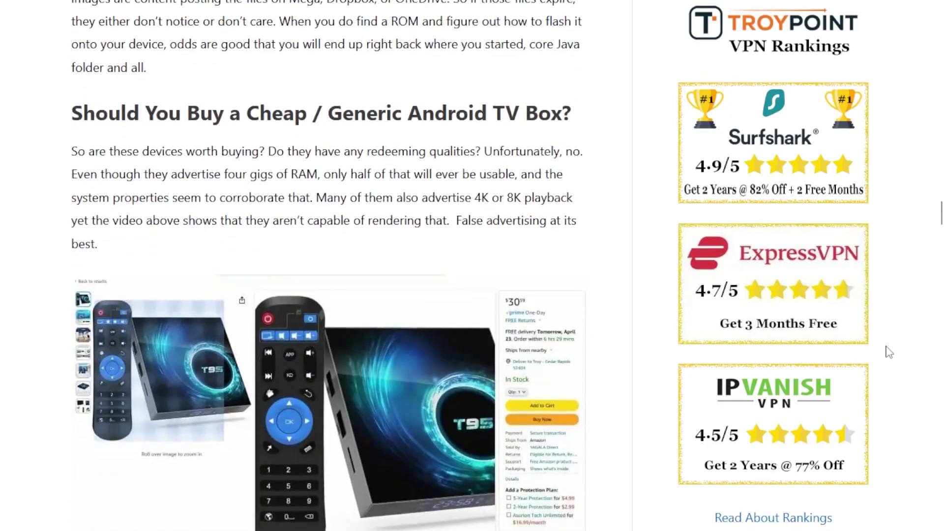
pyautogui.scroll(-1, 888, 352)
pyautogui.scroll(-8, 888, 352)
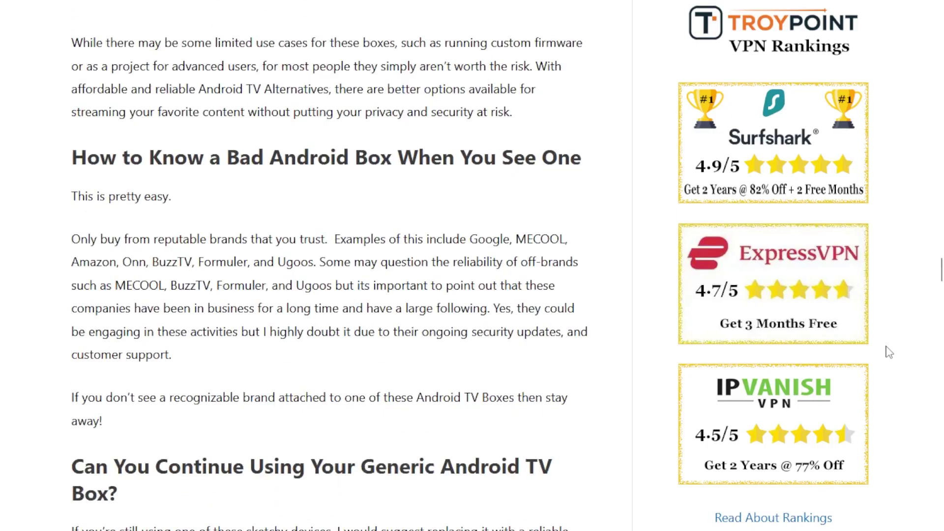
pyautogui.scroll(-1, 888, 351)
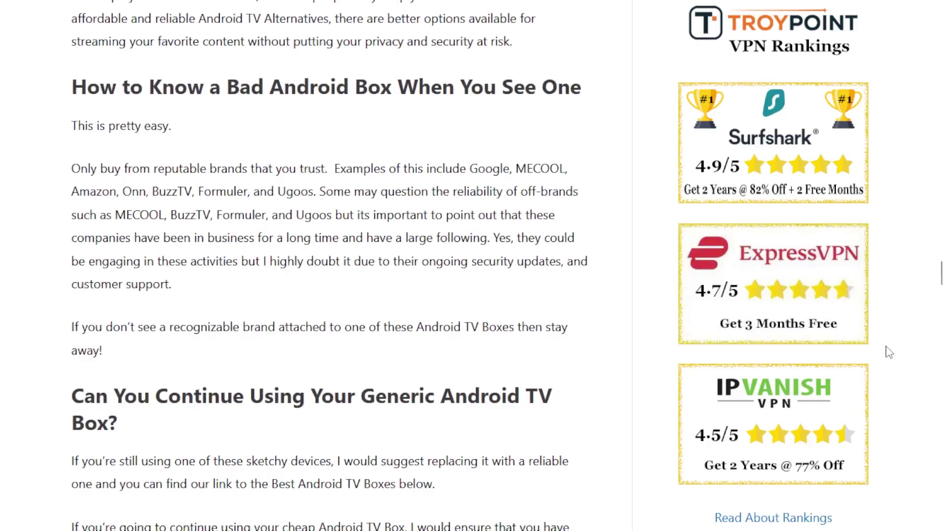
pyautogui.scroll(-1, 889, 352)
pyautogui.scroll(-4, 888, 352)
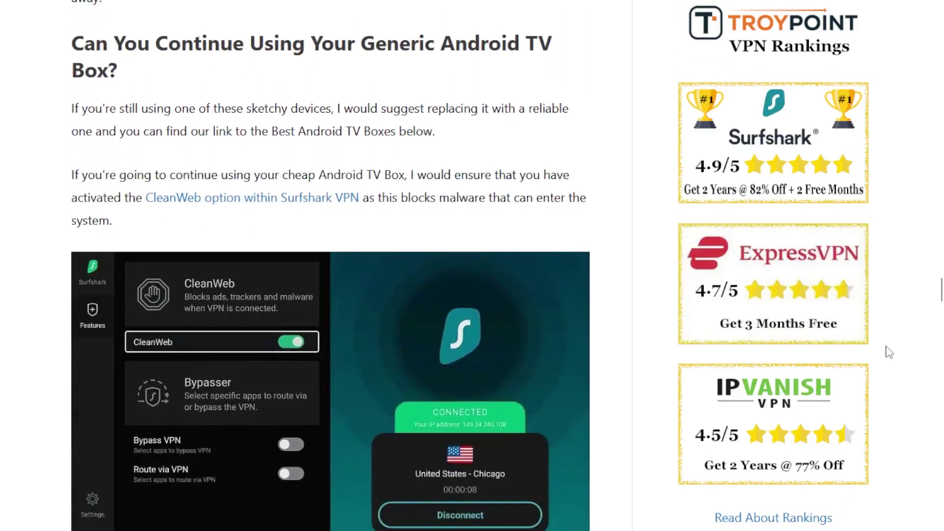
pyautogui.scroll(-5, 889, 352)
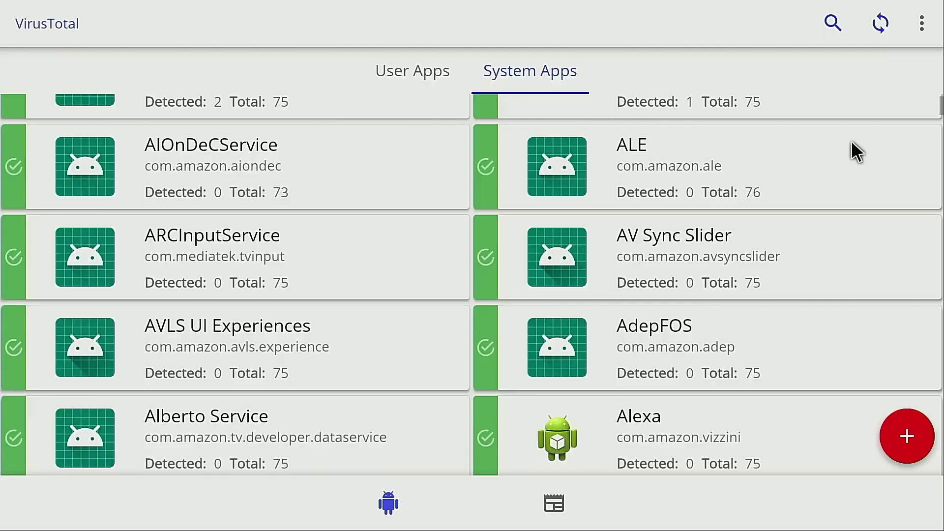
# Return to VirusTotal's system apps and check the detection results from AIOnDeCService down to the KFTV entries
pyautogui.scroll(-5, 850, 140)
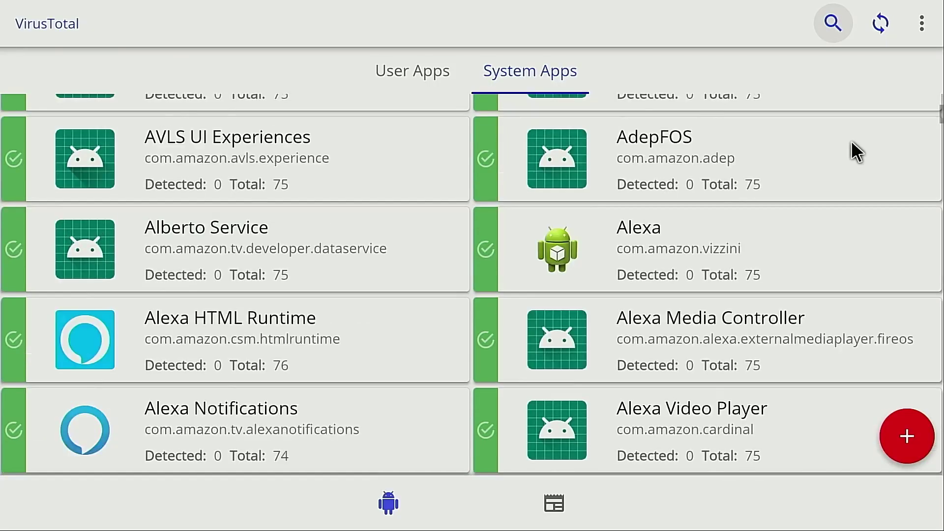
pyautogui.scroll(-8, 851, 140)
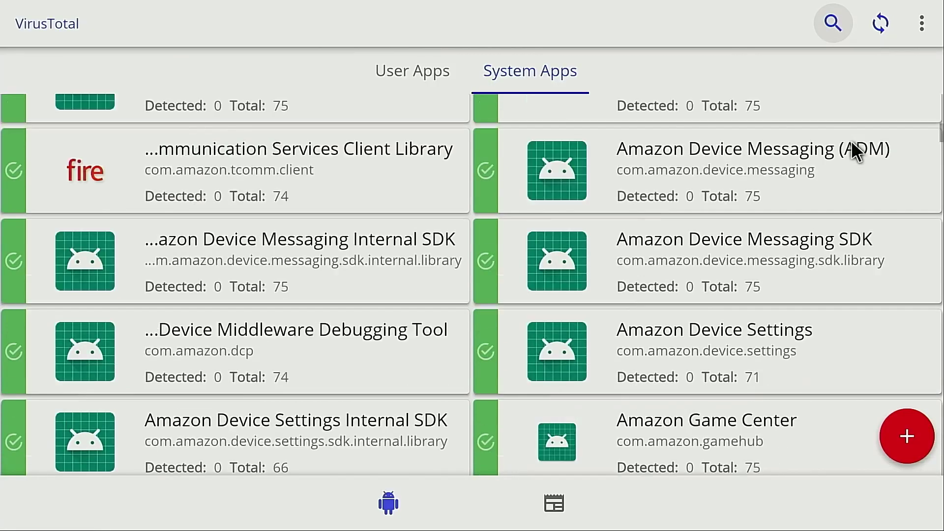
pyautogui.scroll(-8, 851, 140)
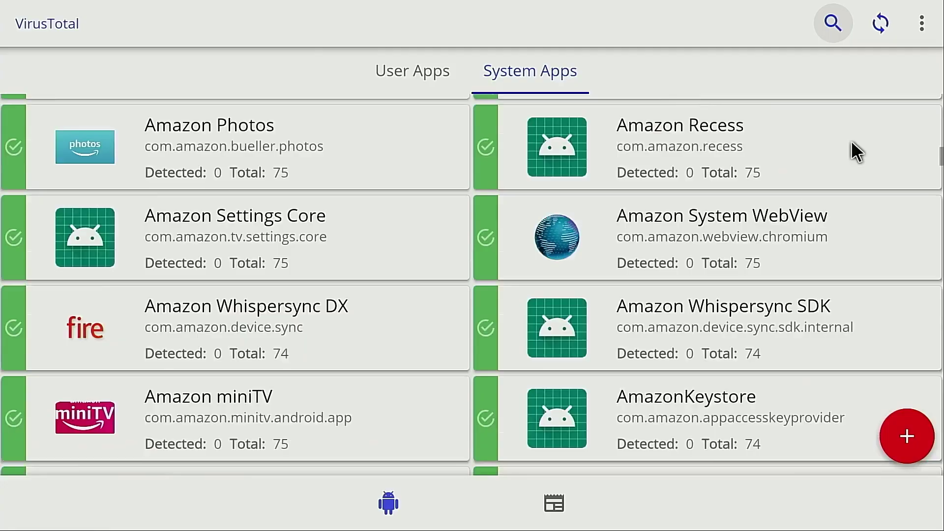
pyautogui.scroll(-8, 850, 140)
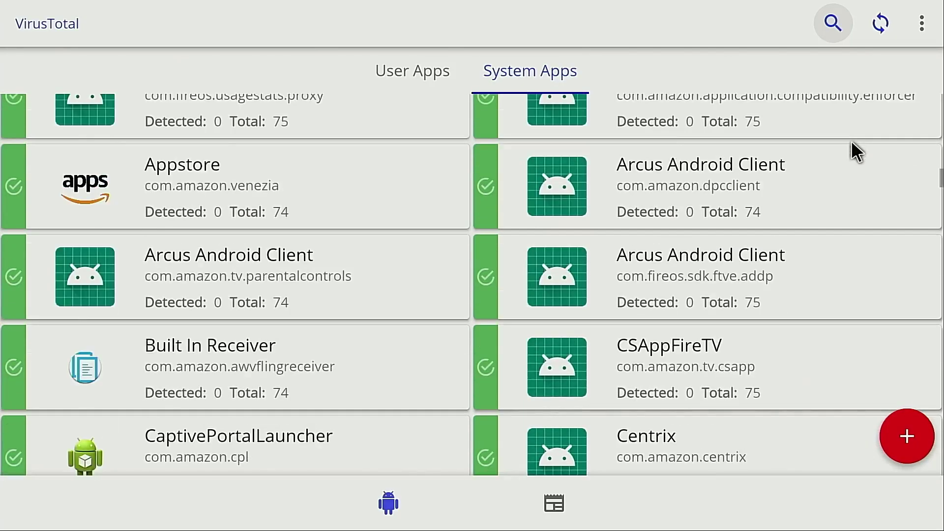
pyautogui.scroll(-8, 854, 150)
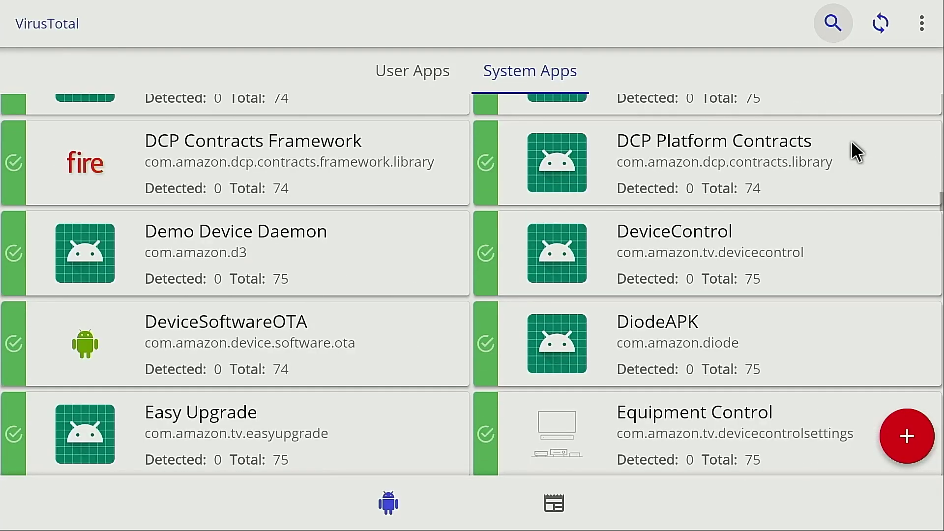
pyautogui.scroll(-7, 855, 150)
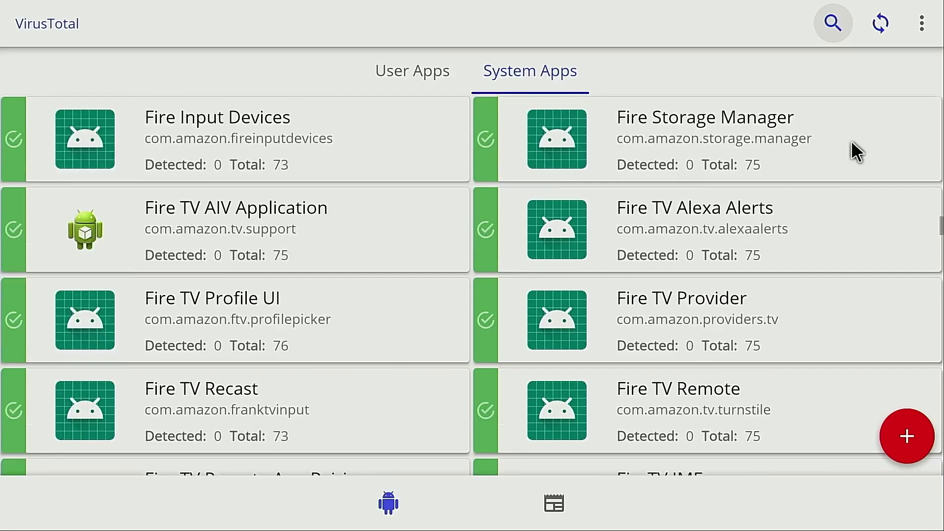
pyautogui.scroll(-7, 854, 150)
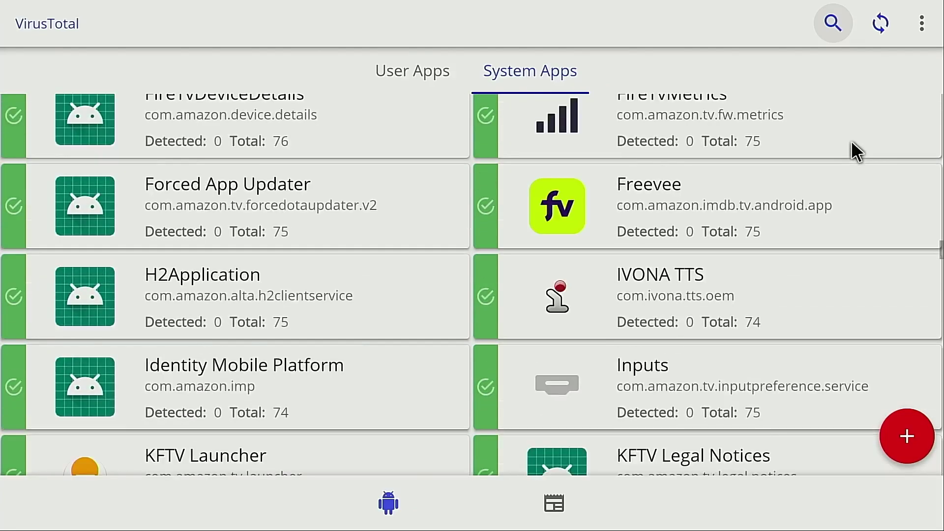
# Check the detection results of the remaining VirusTotal system apps from the KFTV entries down past Shop Amazon
pyautogui.scroll(-7, 854, 150)
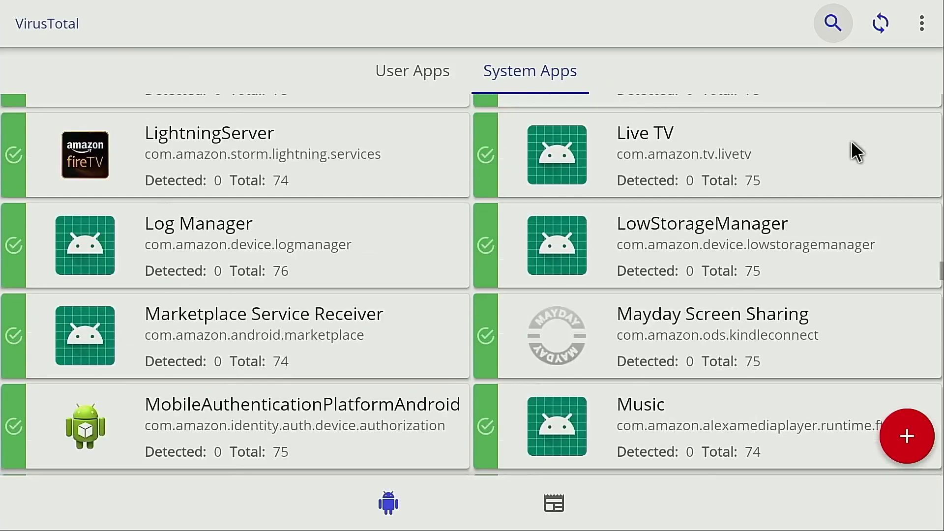
pyautogui.scroll(-10, 852, 143)
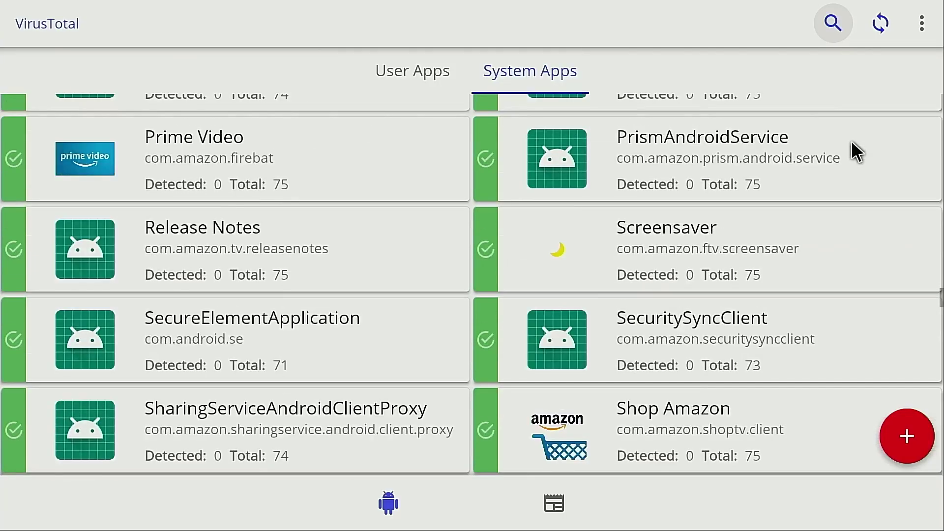
pyautogui.scroll(-9, 852, 143)
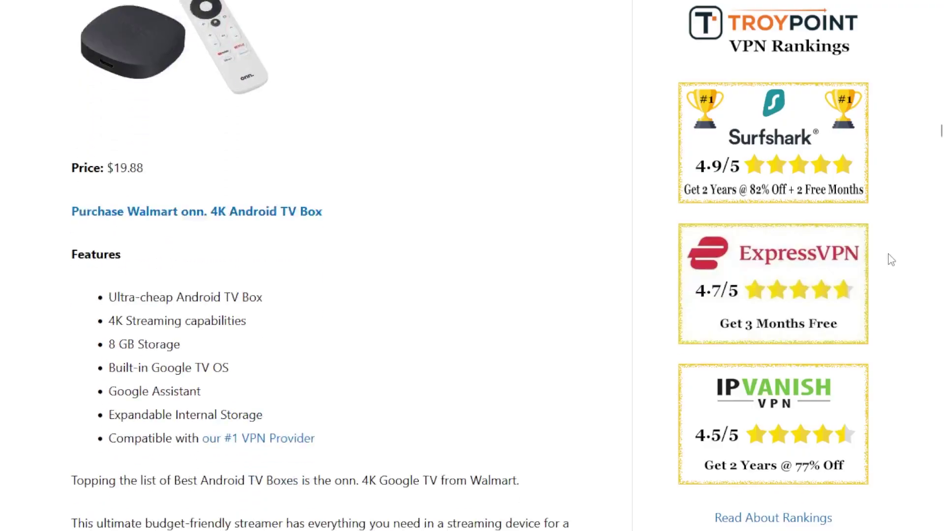
# Switch to the TROYPOINT Best Android TV Boxes article and read from the Walmart onn. 4K box through the Amazon Fire TV Stick 4K Max
pyautogui.scroll(-14, 891, 259)
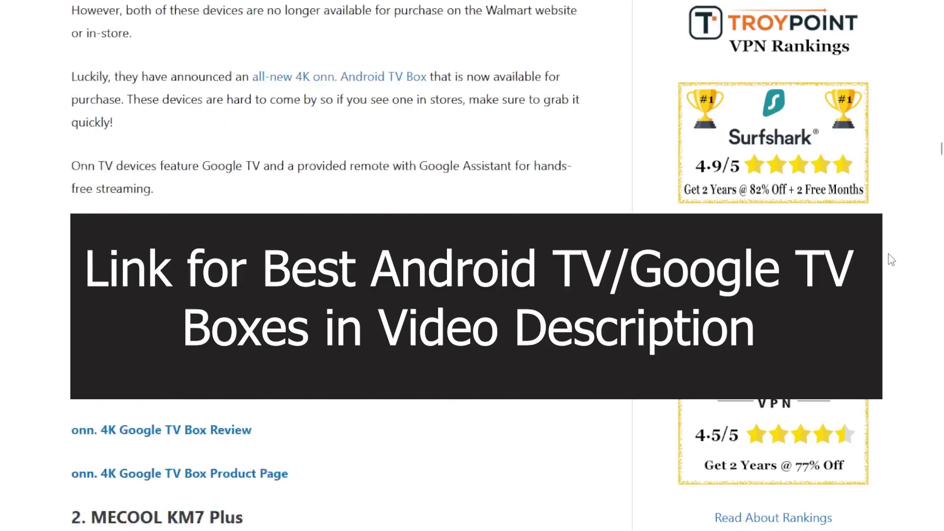
pyautogui.scroll(-15, 891, 259)
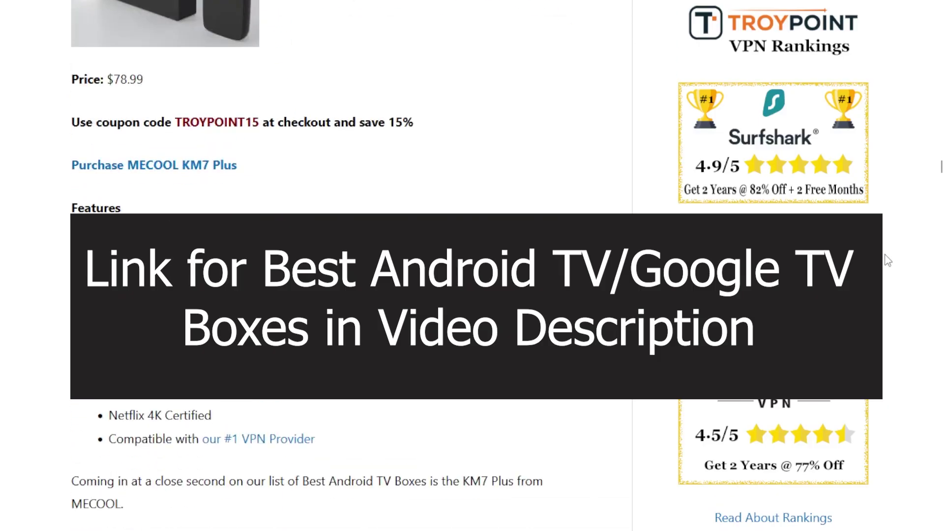
pyautogui.scroll(-12, 887, 260)
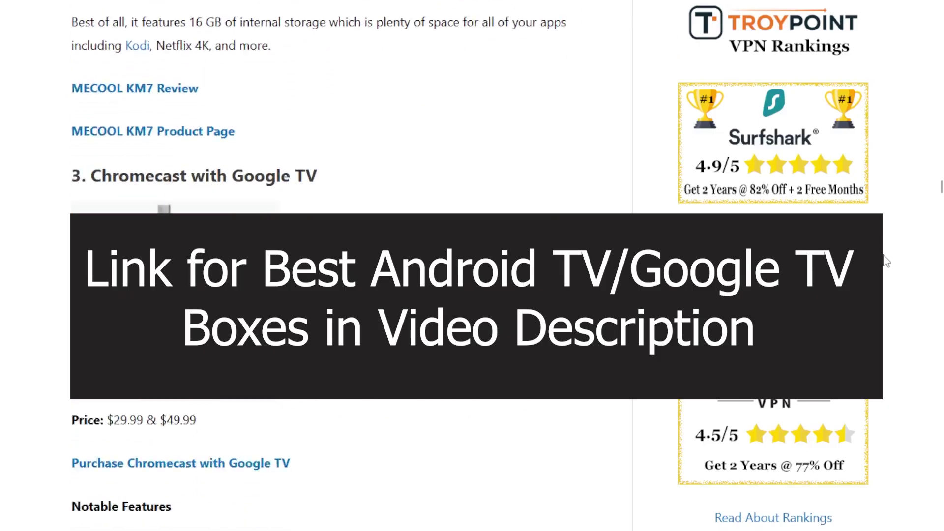
pyautogui.scroll(-14, 885, 261)
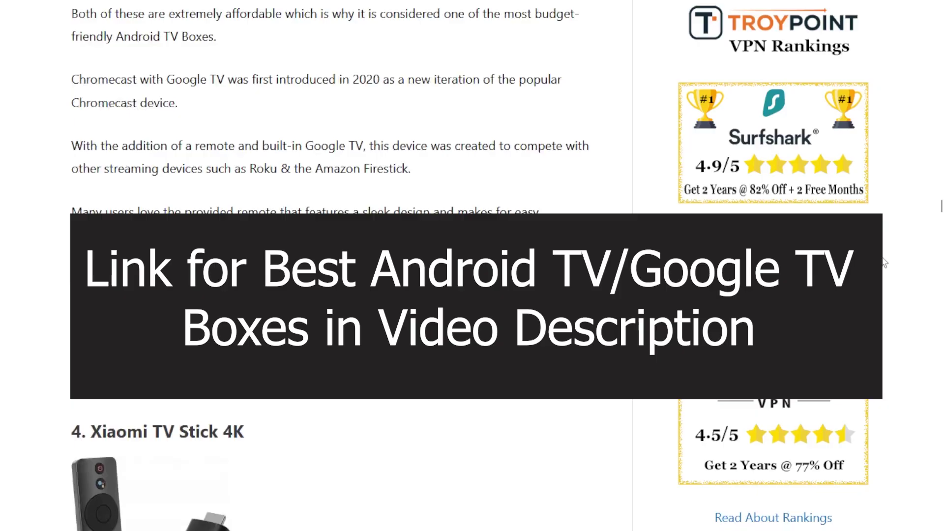
pyautogui.scroll(-14, 883, 263)
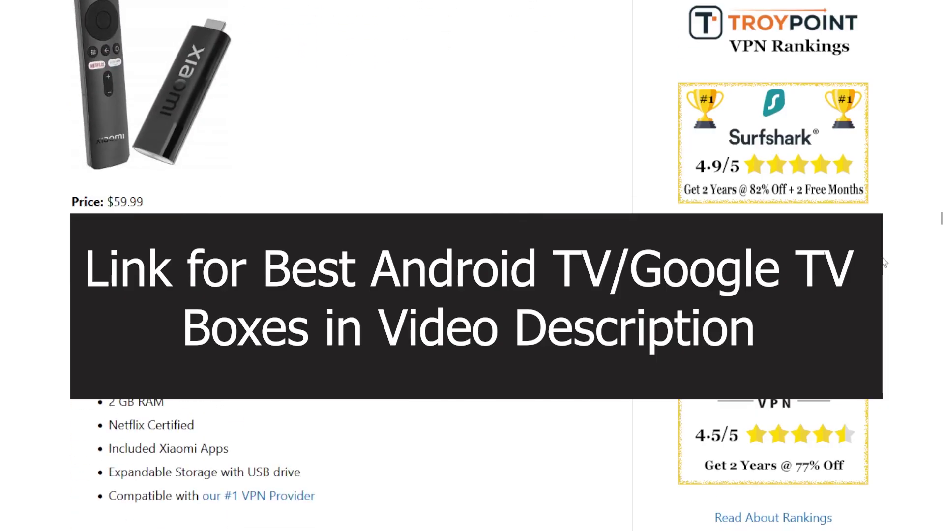
pyautogui.scroll(-9, 883, 263)
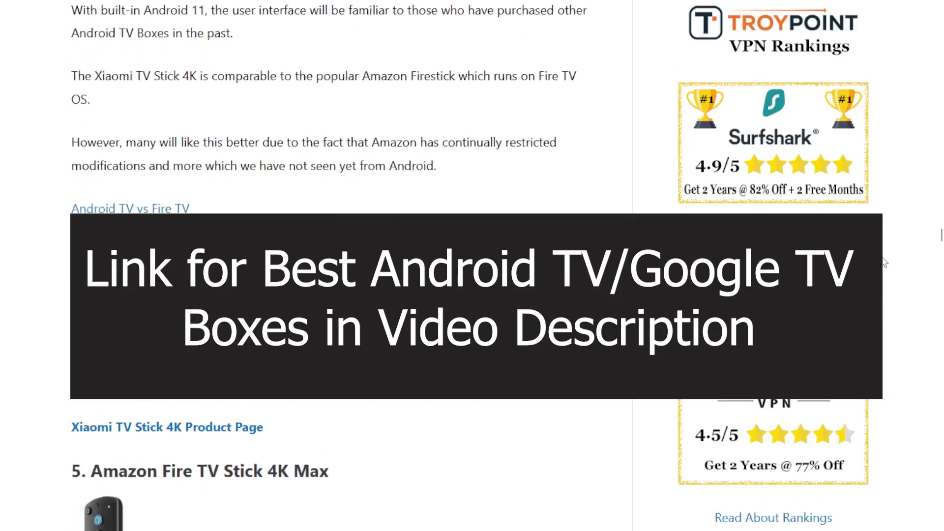
pyautogui.scroll(-4, 883, 262)
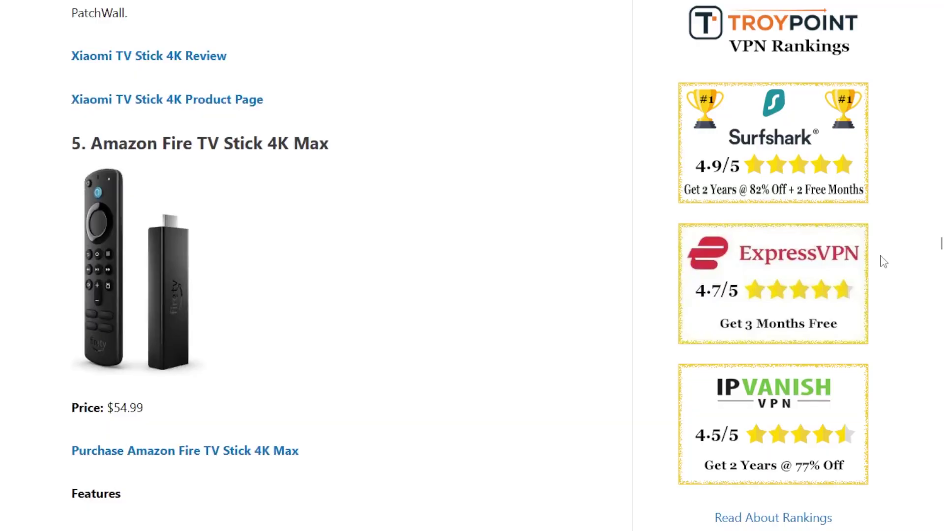
pyautogui.scroll(-16, 883, 262)
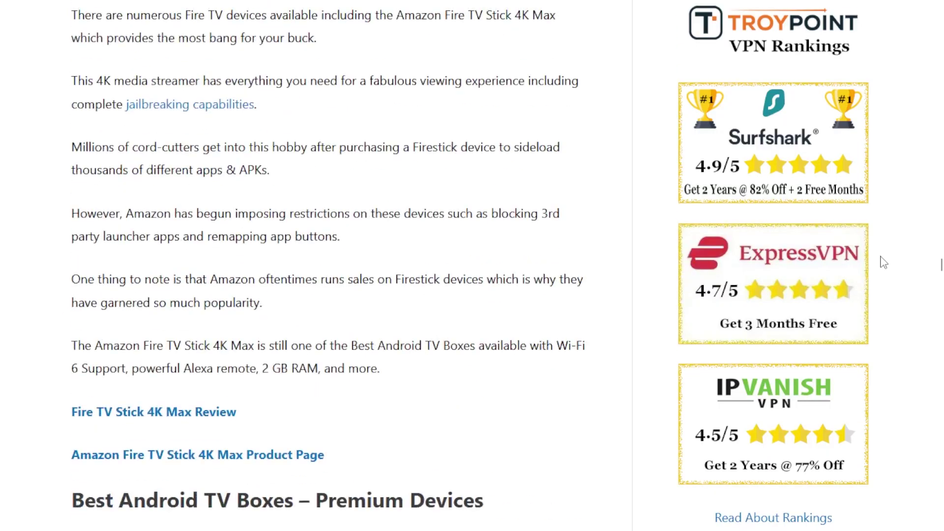
# Read the Premium Devices section of the Best Android TV Boxes article, from the BuzzTV X5 through the NVIDIA SHIELD TV Stick
pyautogui.scroll(-4, 883, 263)
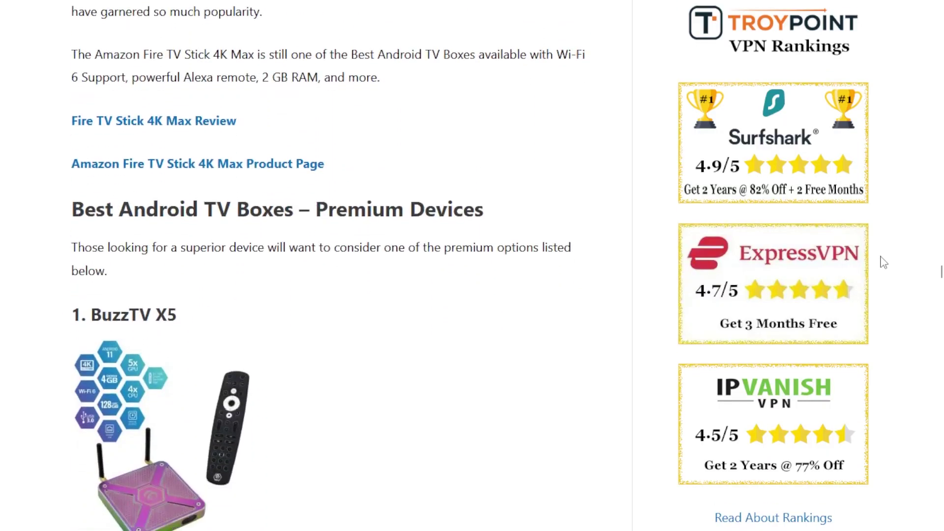
pyautogui.scroll(-4, 883, 262)
pyautogui.scroll(-15, 884, 262)
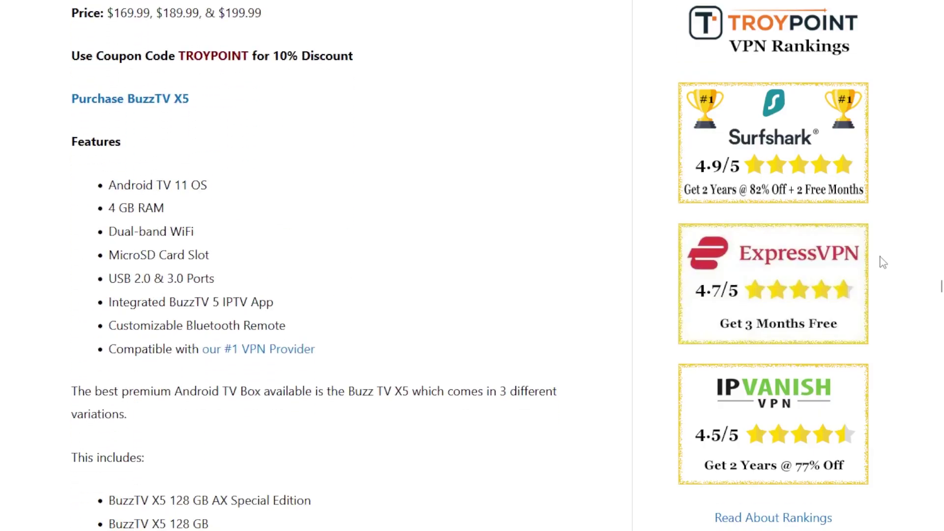
pyautogui.scroll(-10, 883, 262)
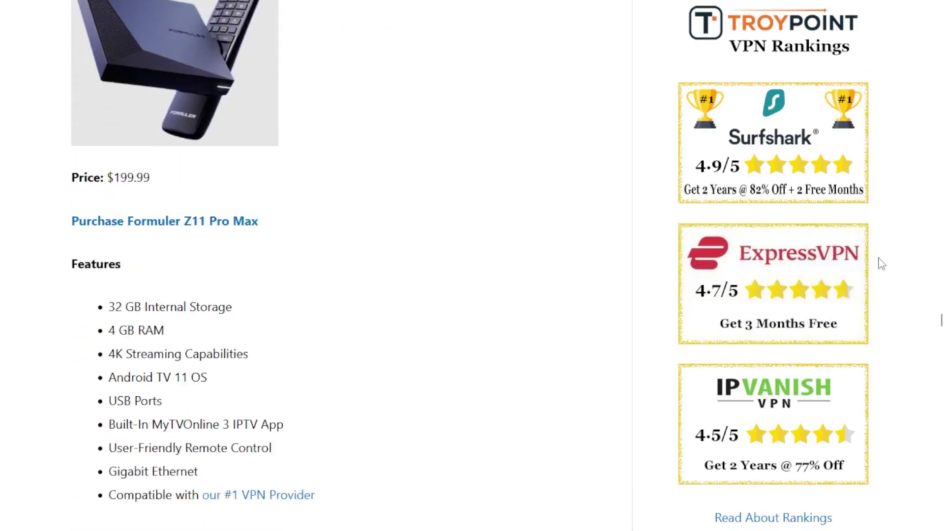
pyautogui.scroll(-12, 881, 264)
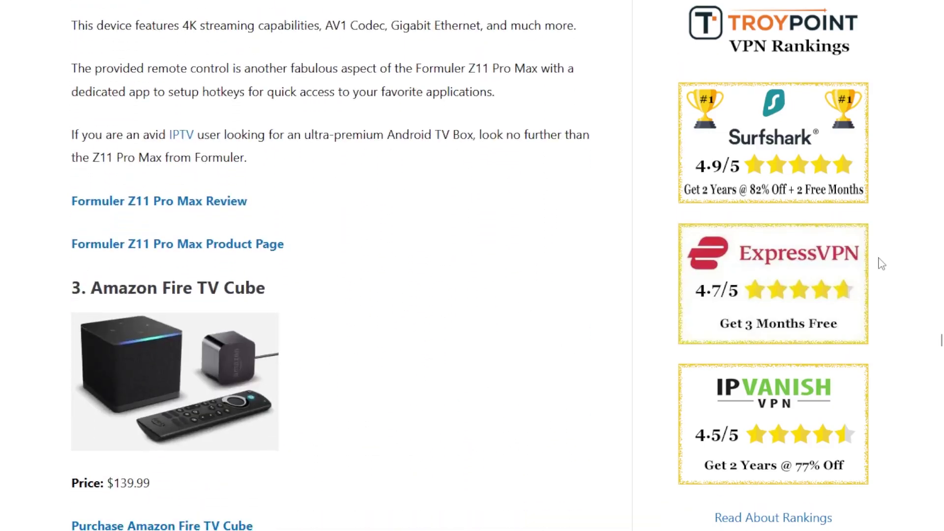
pyautogui.scroll(-15, 881, 264)
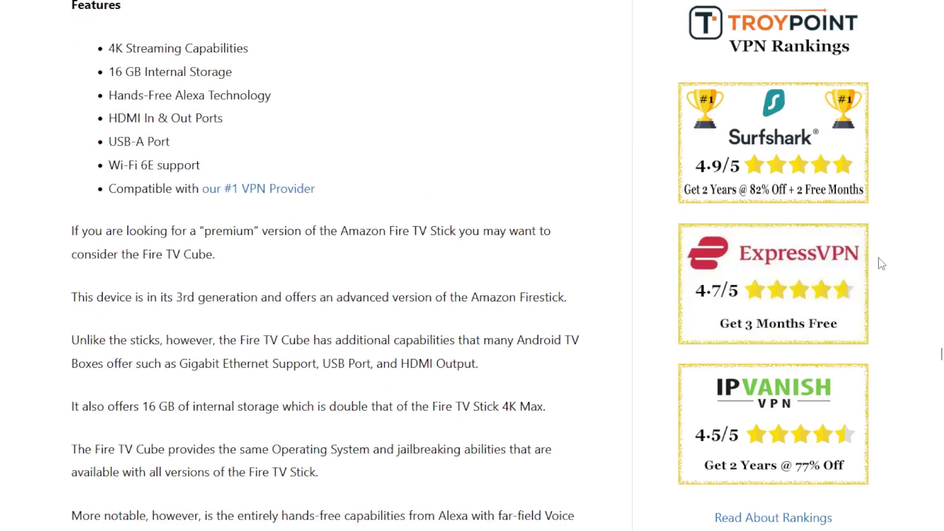
pyautogui.scroll(-12, 881, 264)
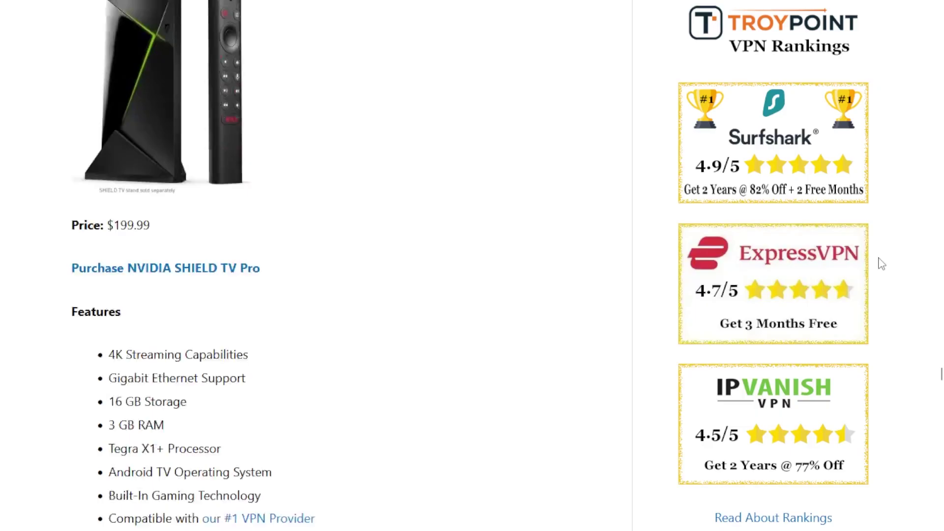
pyautogui.scroll(-12, 880, 264)
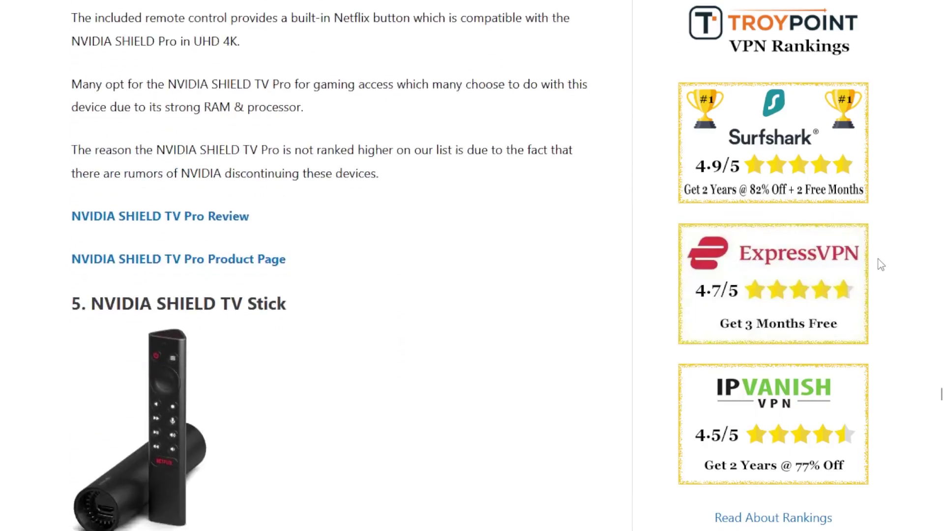
pyautogui.scroll(-12, 881, 264)
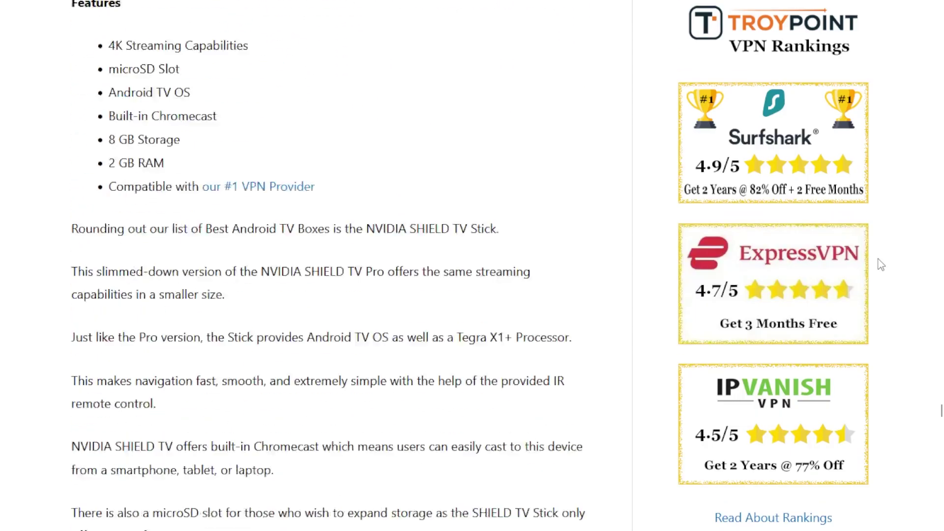